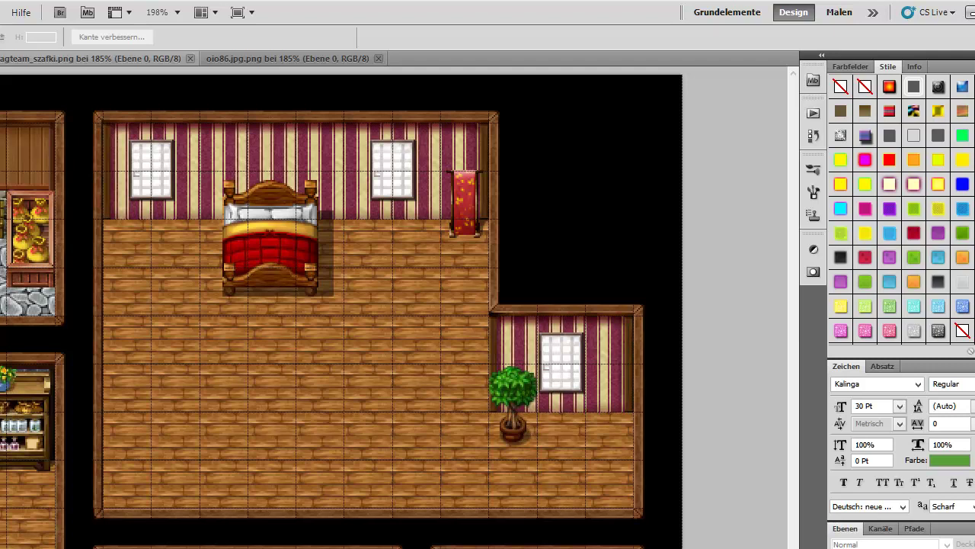
# Select the book-lined shelf in the tagteam_szafki.png shelves tileset.
pyautogui.press('v')
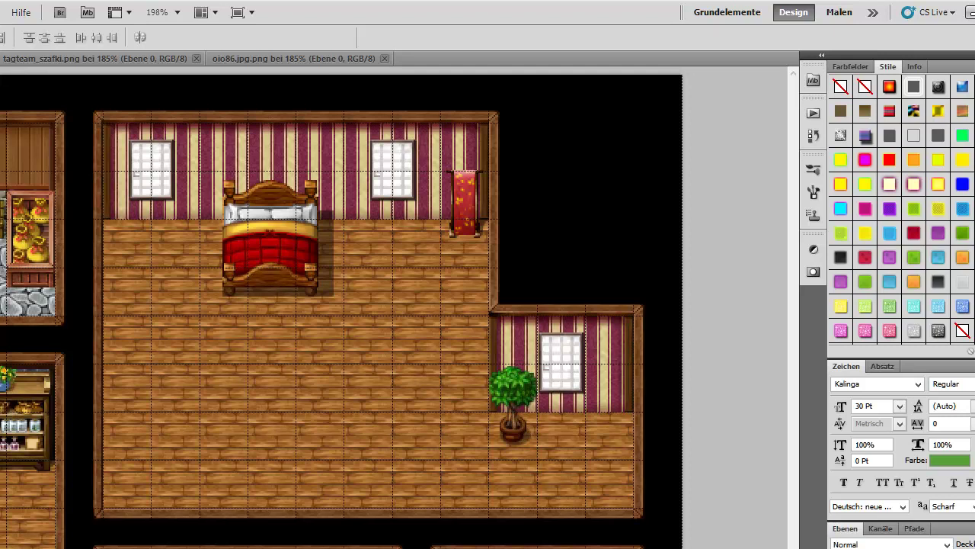
pyautogui.click(266, 59)
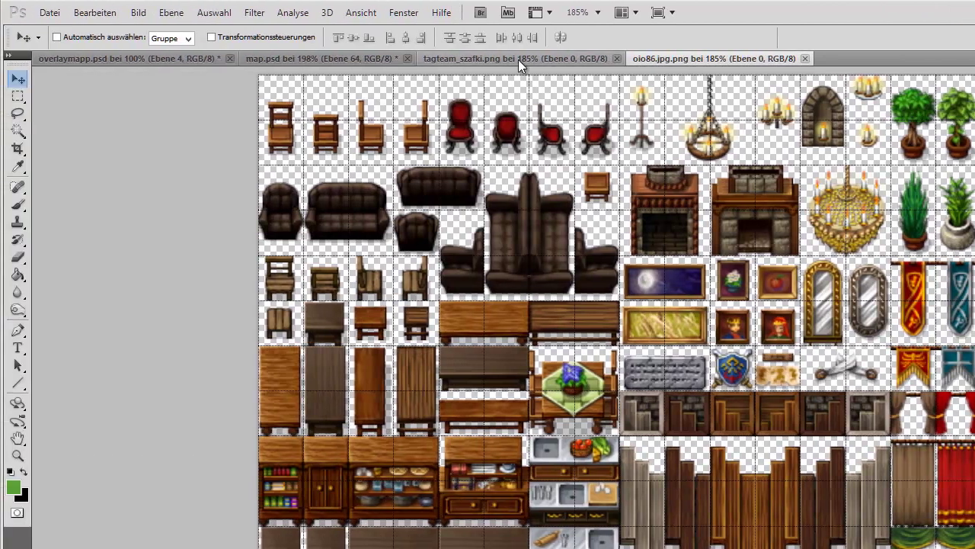
pyautogui.click(521, 59)
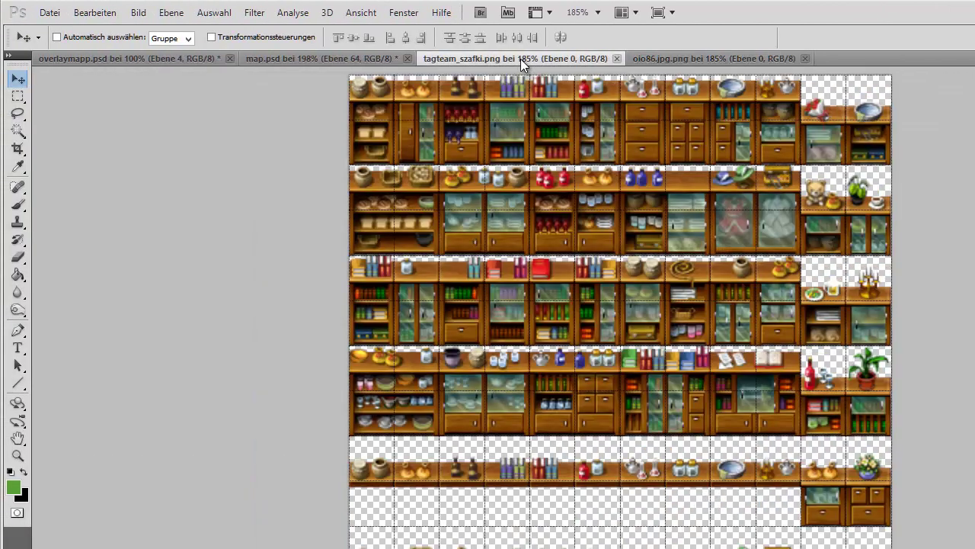
pyautogui.click(673, 60)
pyautogui.click(17, 96)
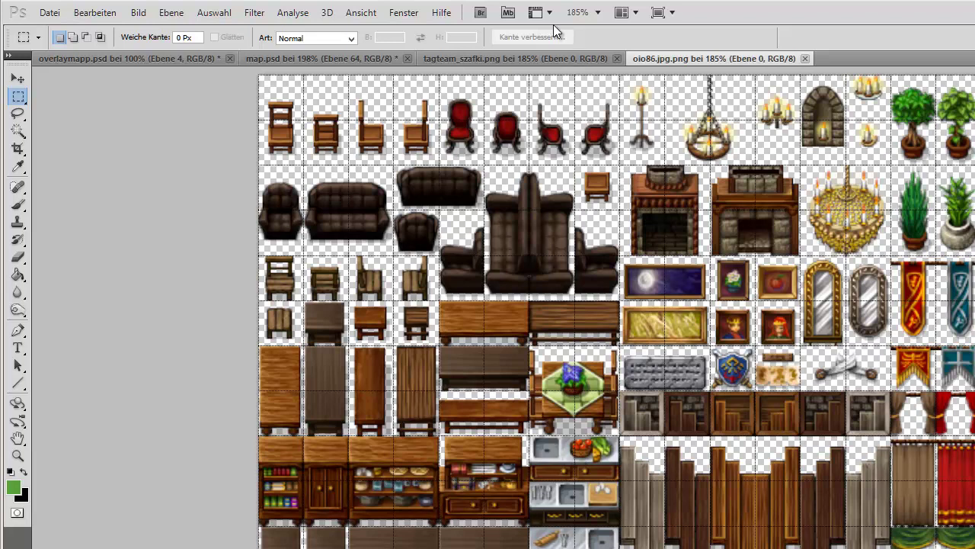
pyautogui.click(478, 59)
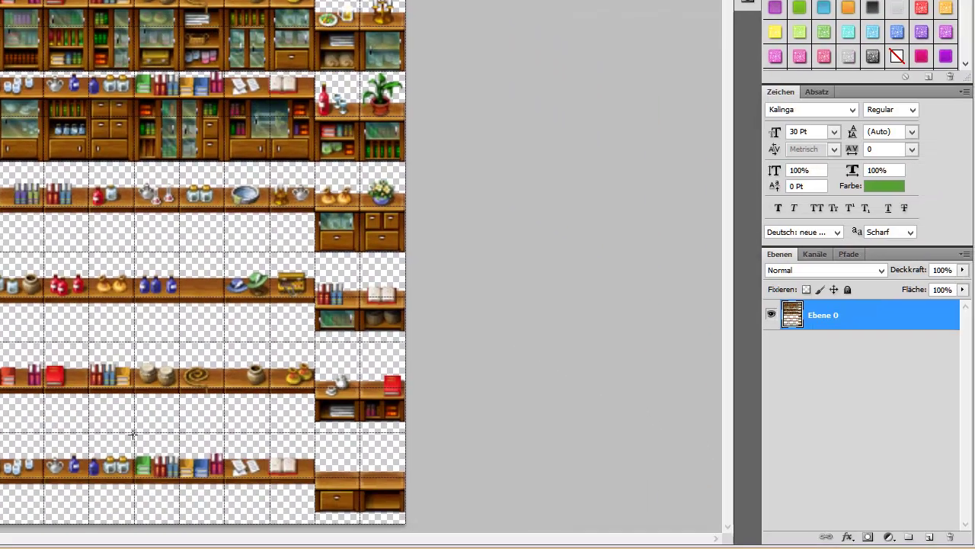
pyautogui.moveTo(193, 531); pyautogui.dragTo(221, 531)
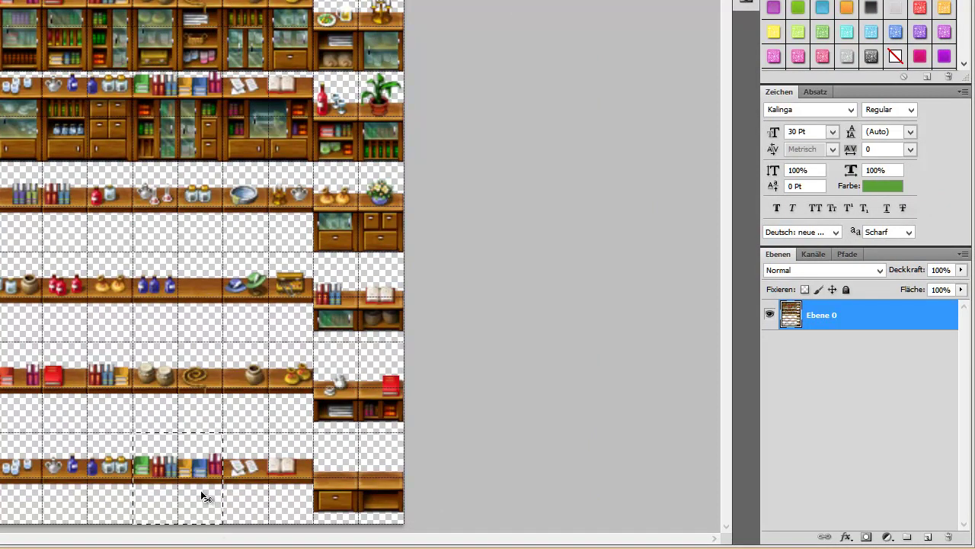
# Paste the bookshelf into map.psd against the bedroom's bottom-left wall and raise its layer.
pyautogui.hotkey('ctrl', 'Tab')
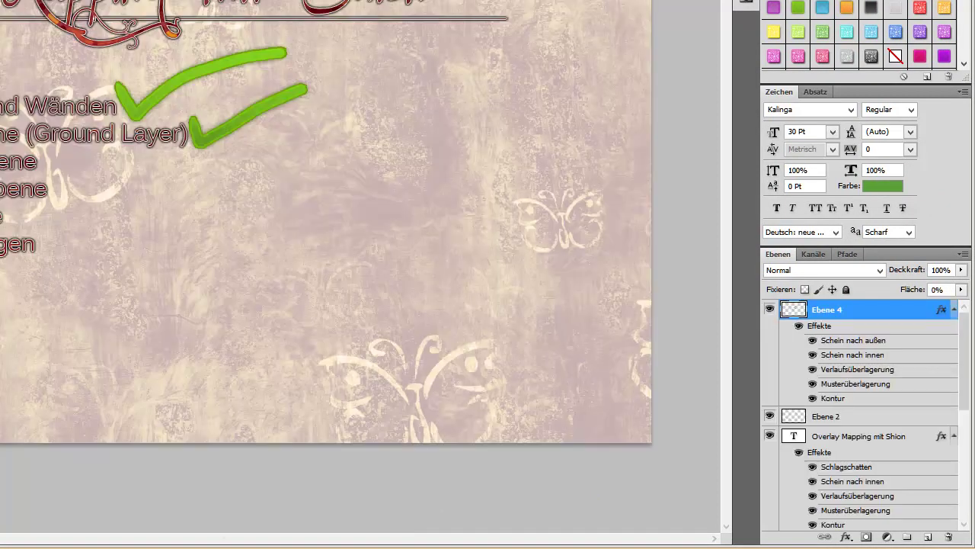
pyautogui.hotkey('ctrl', 'Tab')
pyautogui.hotkey('ctrl', 'v')
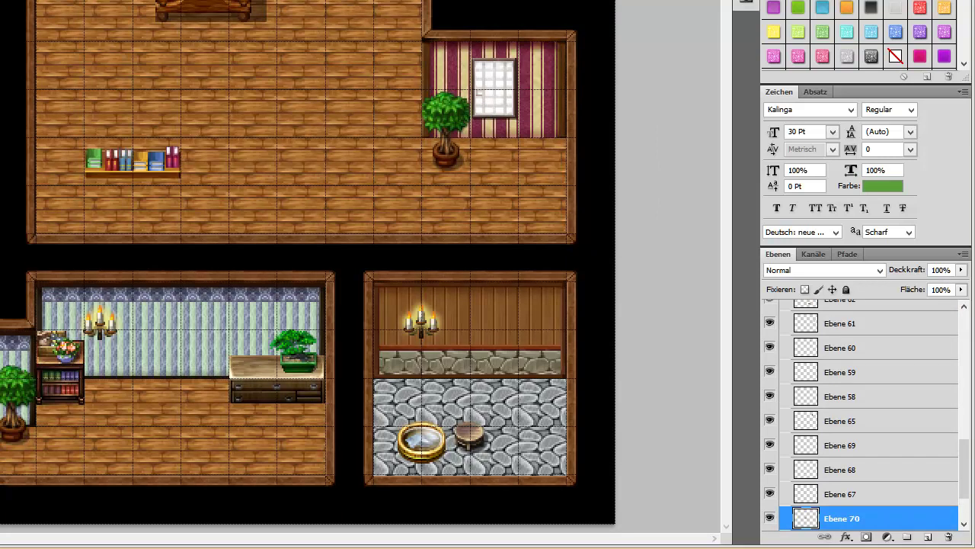
pyautogui.moveTo(138, 196); pyautogui.dragTo(92, 251)
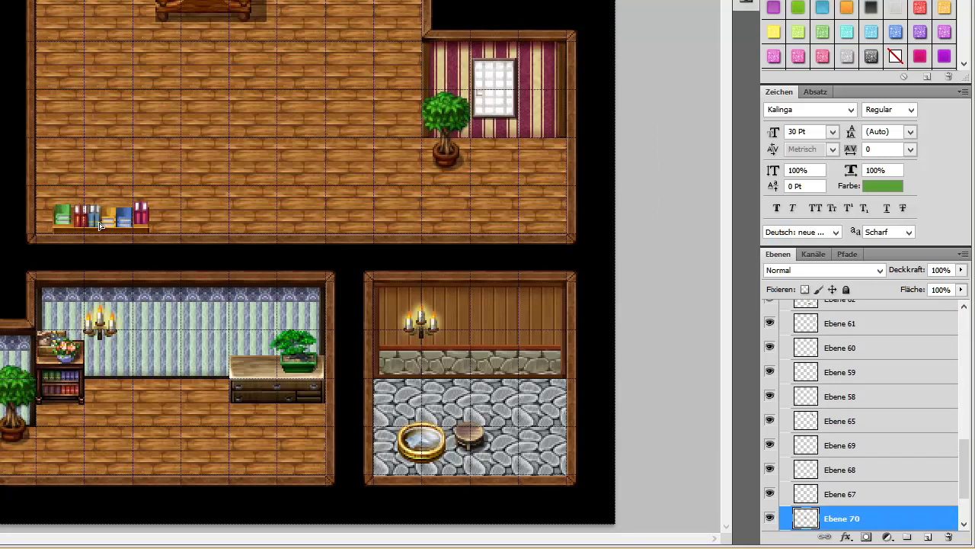
pyautogui.moveTo(865, 526); pyautogui.dragTo(852, 269)
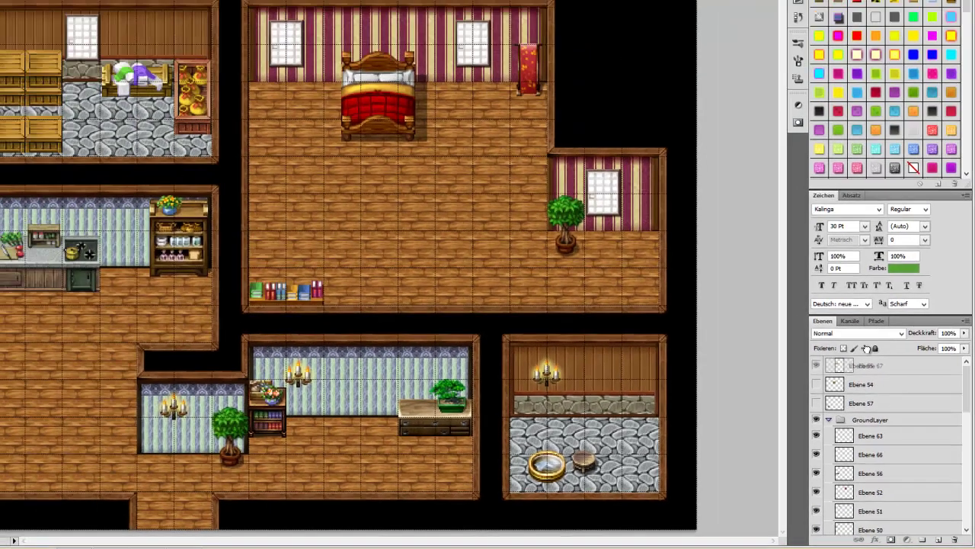
pyautogui.moveTo(851, 270); pyautogui.dragTo(874, 390)
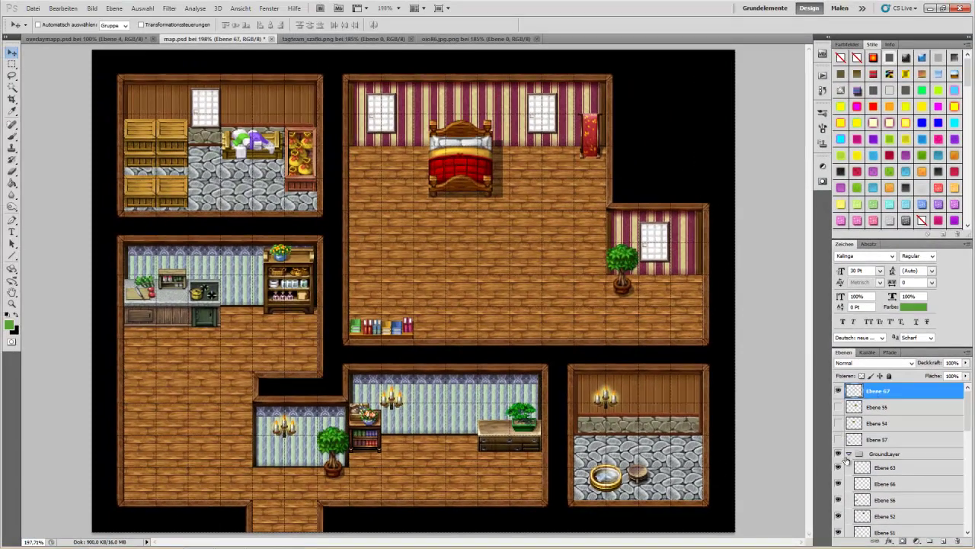
# Move the candle layer Ebene 67 into the GroundLayer group.
pyautogui.click(848, 453)
pyautogui.click(839, 453)
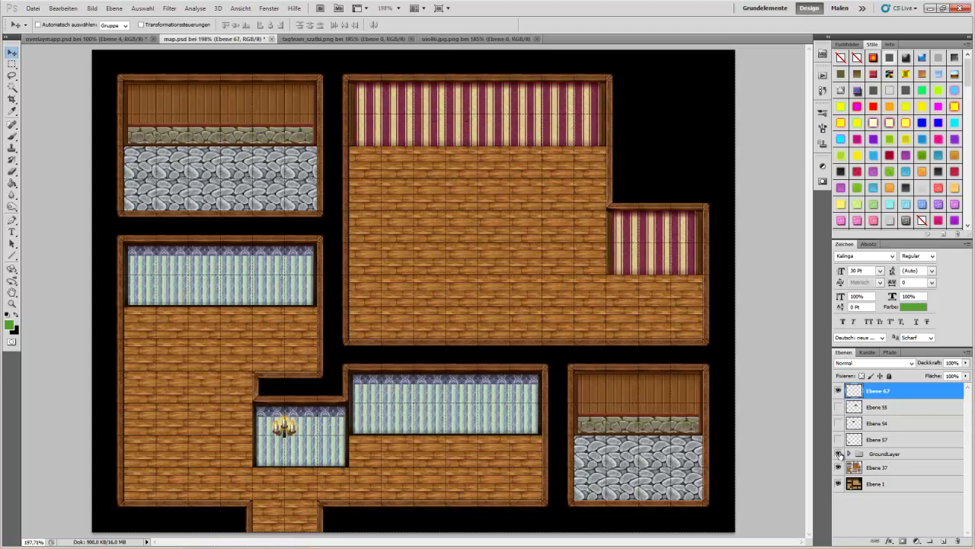
pyautogui.click(839, 454)
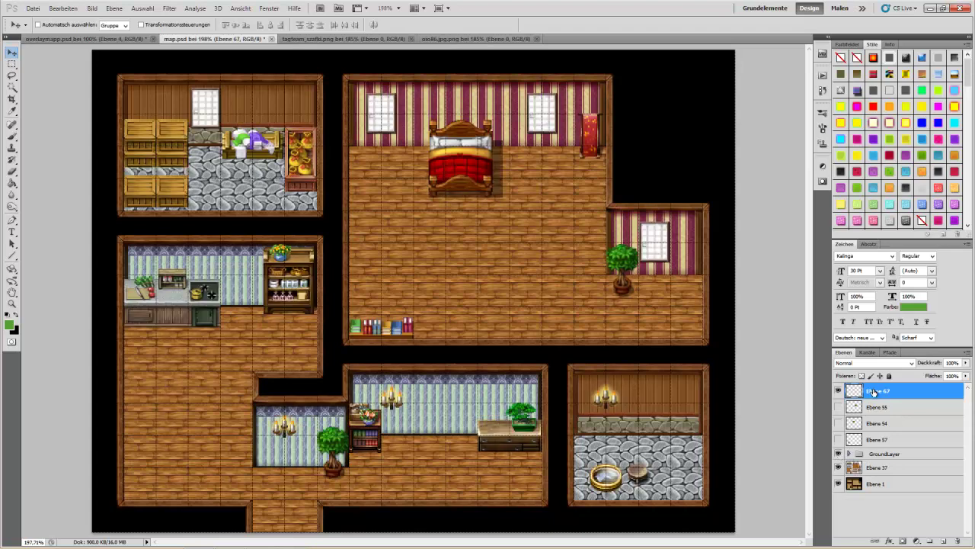
pyautogui.click(838, 390)
pyautogui.moveTo(880, 392); pyautogui.dragTo(882, 455)
# Place bookshelf layer Ebene 70 just above GroundLayer and collapse that group.
pyautogui.rightClick(390, 345)
pyautogui.click(403, 350)
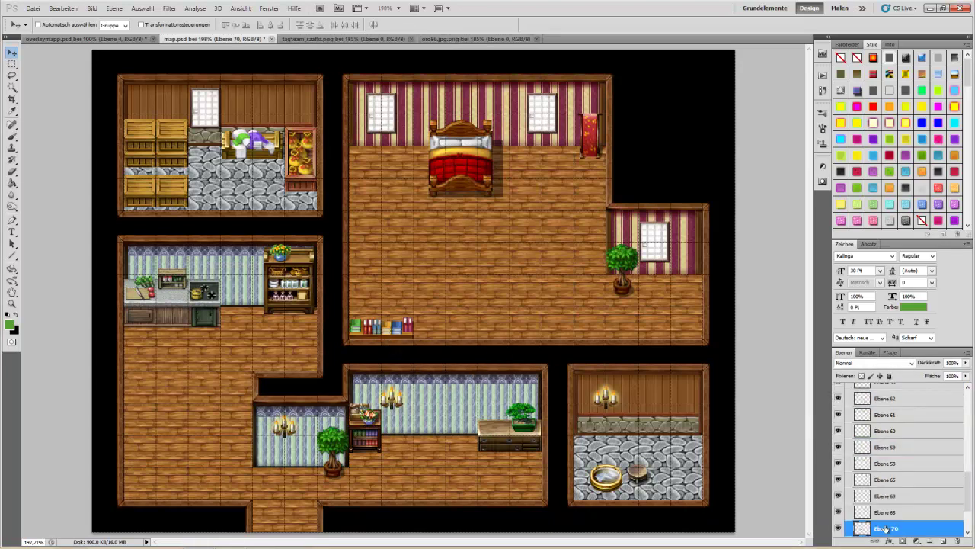
pyautogui.moveTo(885, 528); pyautogui.dragTo(889, 362)
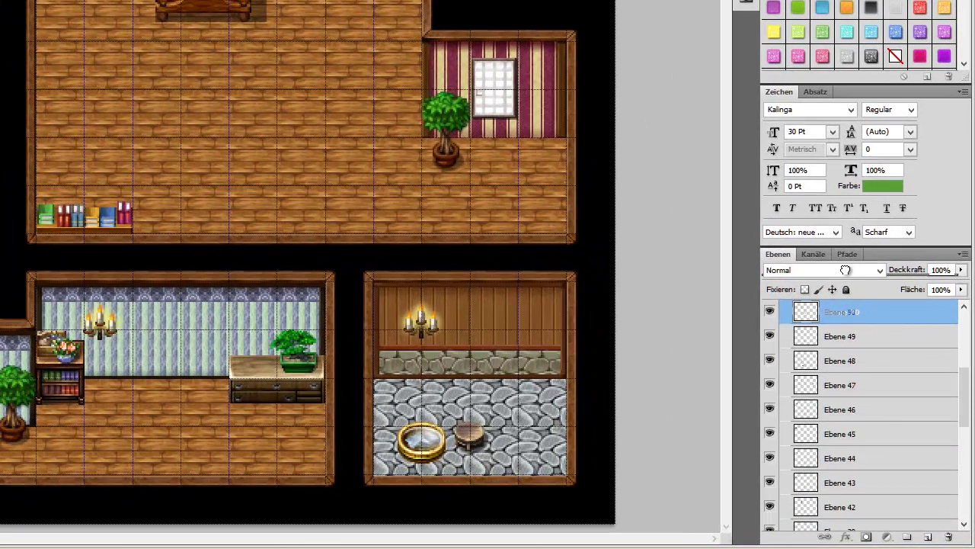
pyautogui.moveTo(845, 269); pyautogui.dragTo(788, 387)
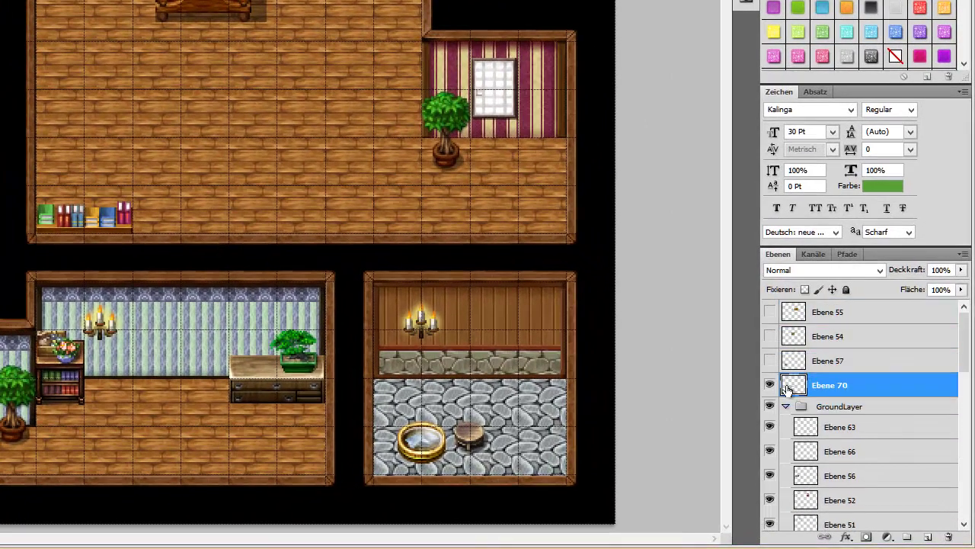
pyautogui.click(785, 406)
pyautogui.click(769, 384)
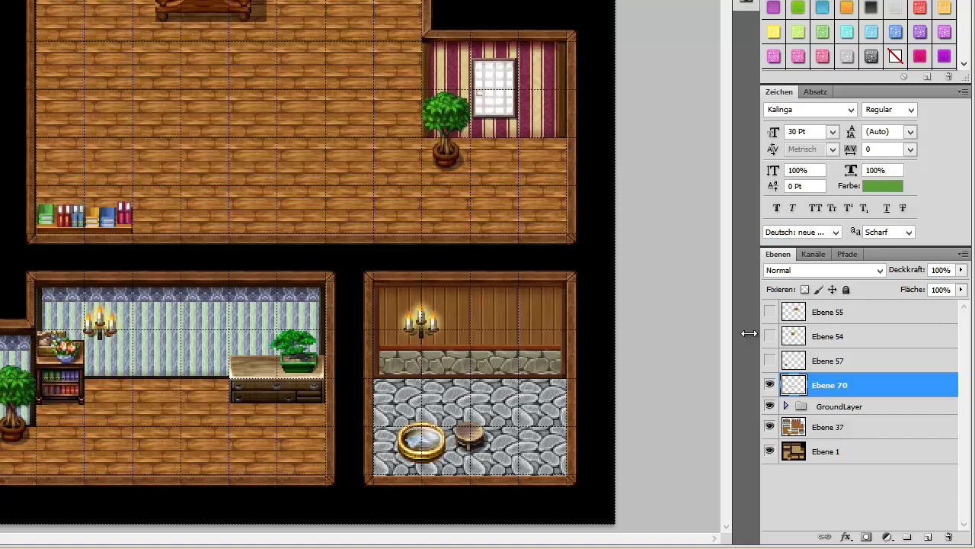
# Show the table and both folding screen layers, merging the two screens into one layer.
pyautogui.click(770, 361)
pyautogui.click(770, 336)
pyautogui.click(826, 312)
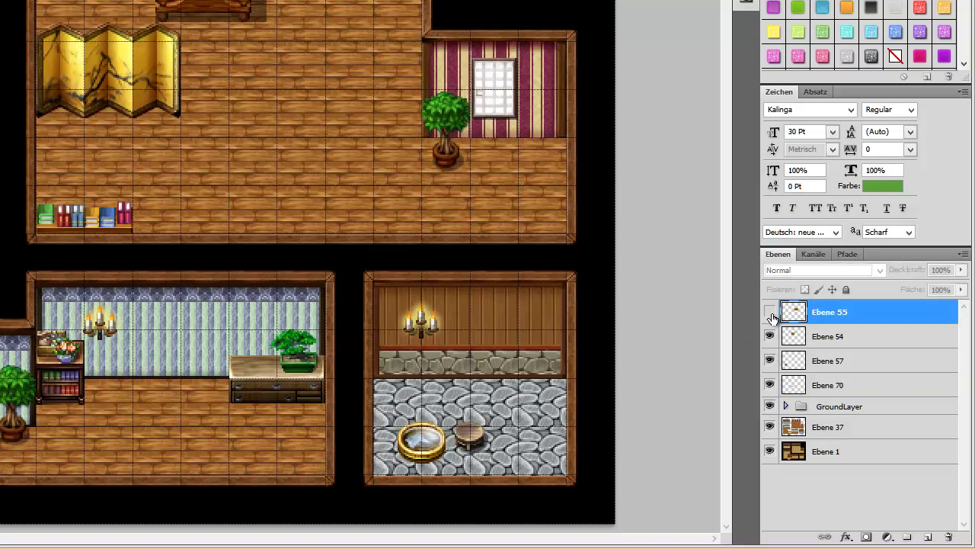
pyautogui.click(769, 312)
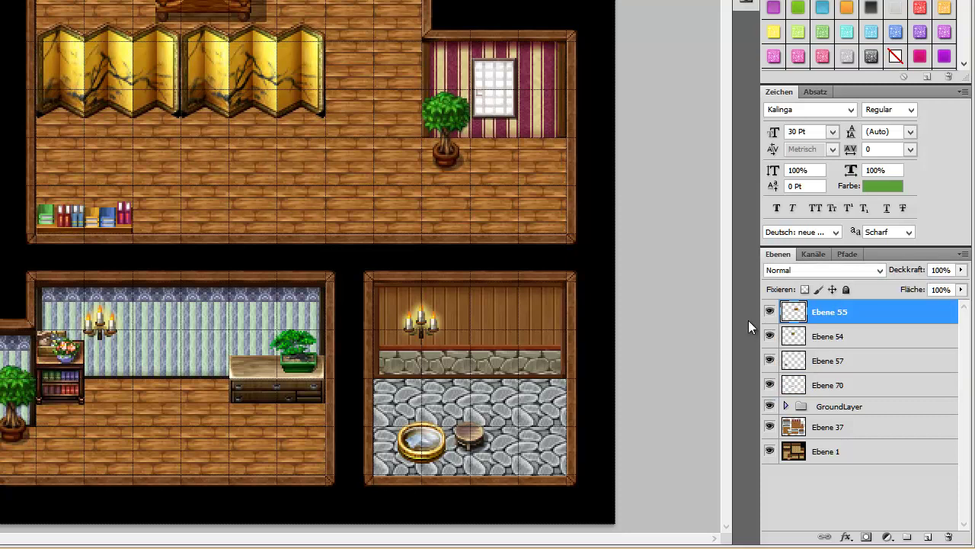
pyautogui.hotkey('ctrl', 'e')
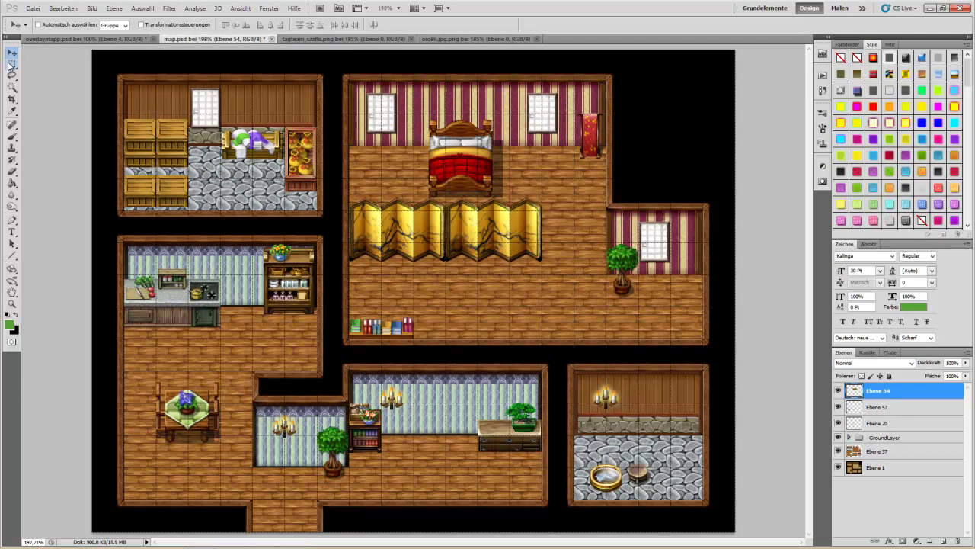
# Cut away the screens' upper parts and move the screen bases into GroundLayer.
pyautogui.click(10, 65)
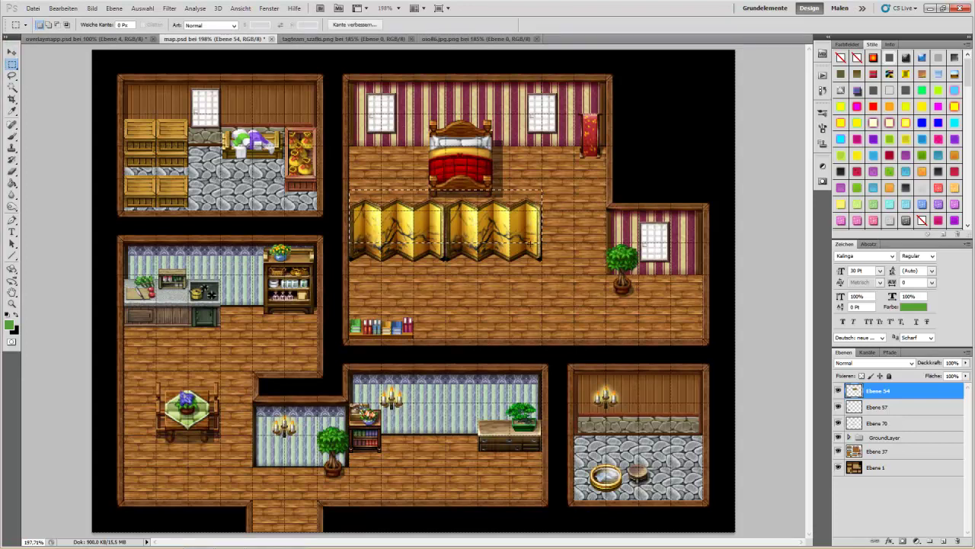
pyautogui.press('Delete')
pyautogui.hotkey('ctrl', 'd')
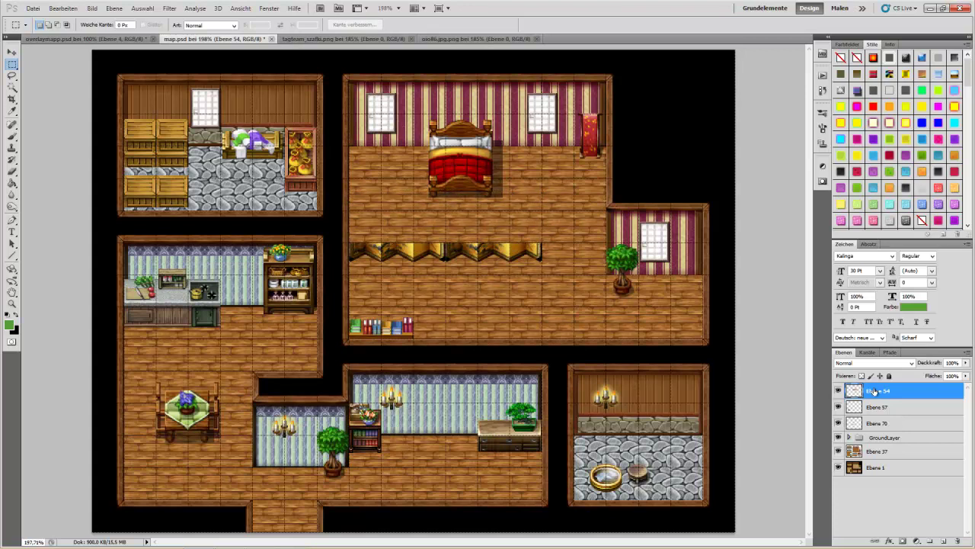
pyautogui.moveTo(872, 390); pyautogui.dragTo(892, 438)
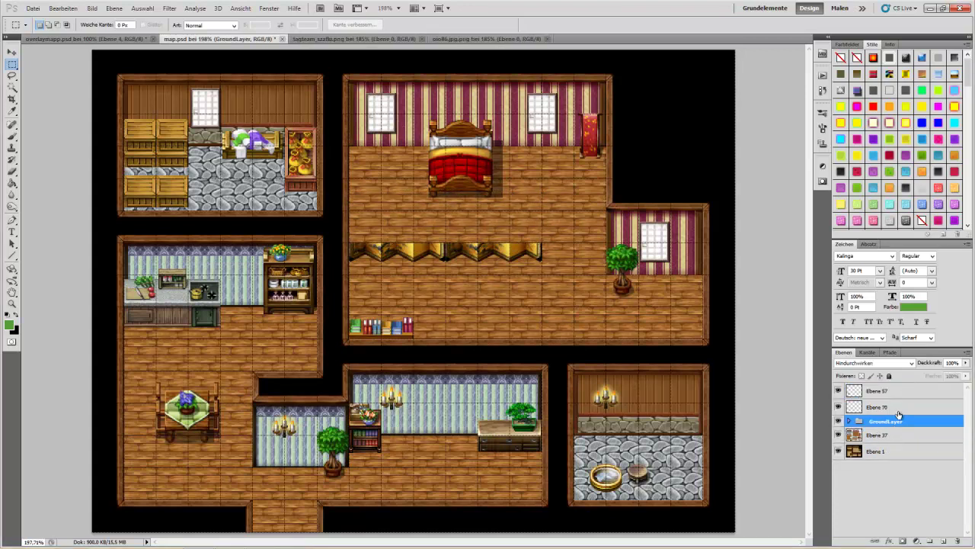
# Paste the screen tops as a new layer above Ebene 57, aligned over their bases.
pyautogui.click(886, 393)
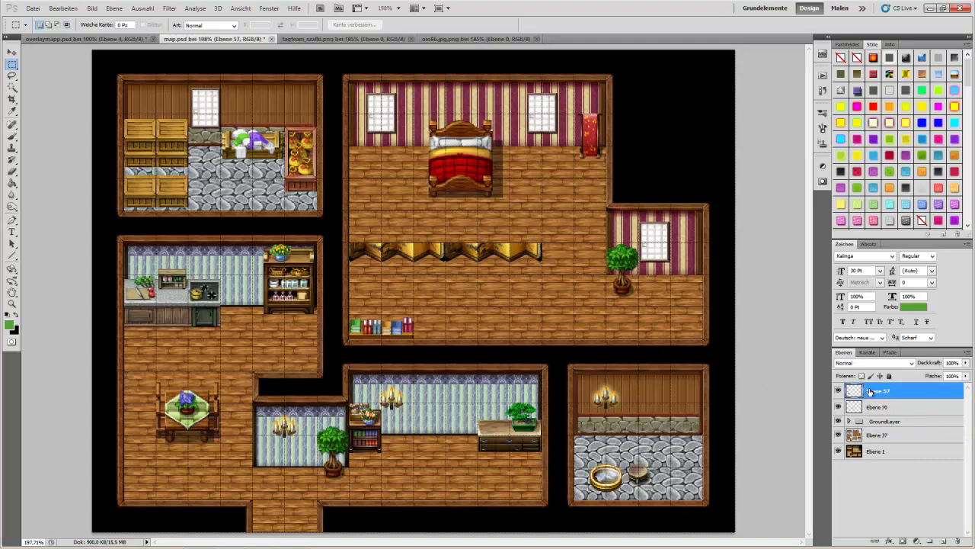
pyautogui.hotkey('ctrl', 'v')
pyautogui.press('v')
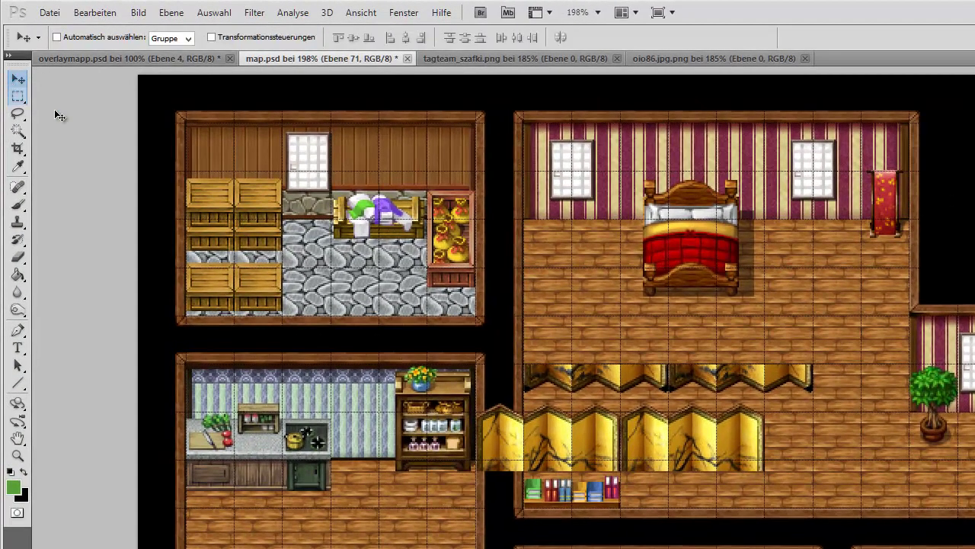
pyautogui.moveTo(570, 444)
pyautogui.mouseDown()
pyautogui.moveTo(640, 333)
pyautogui.moveTo(625, 342)
pyautogui.mouseUp()
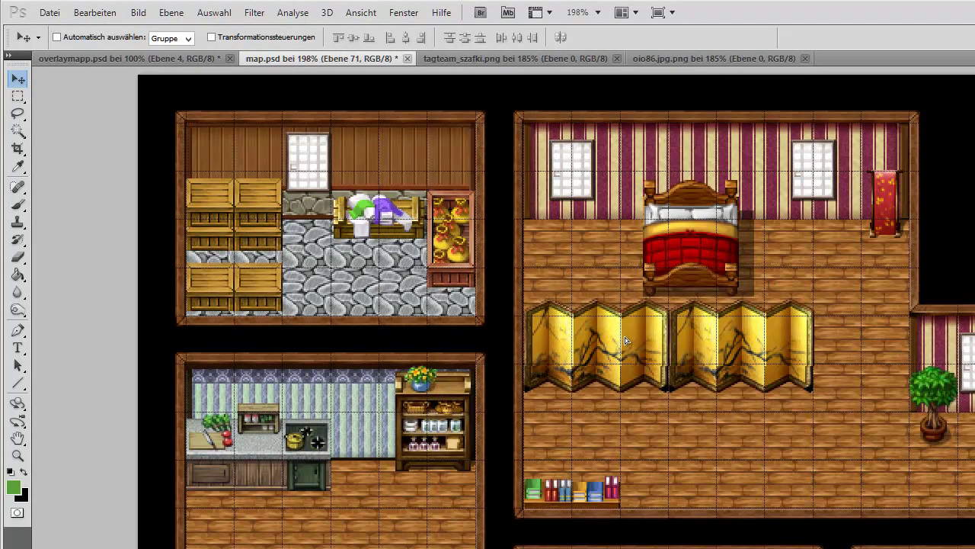
pyautogui.press('Up')
pyautogui.press('Up')
pyautogui.press('Down')
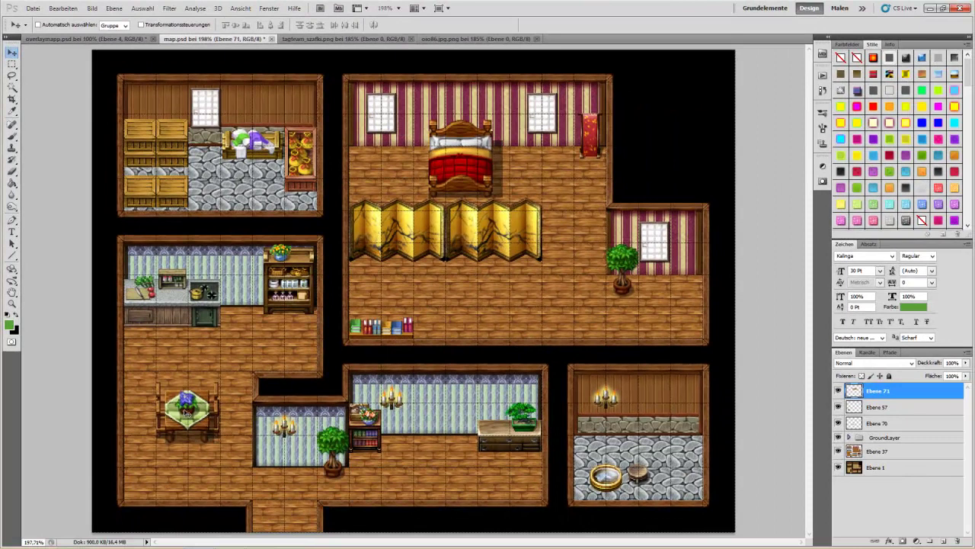
# Delete the old flower pot from the table layer Ebene 57.
pyautogui.rightClick(186, 412)
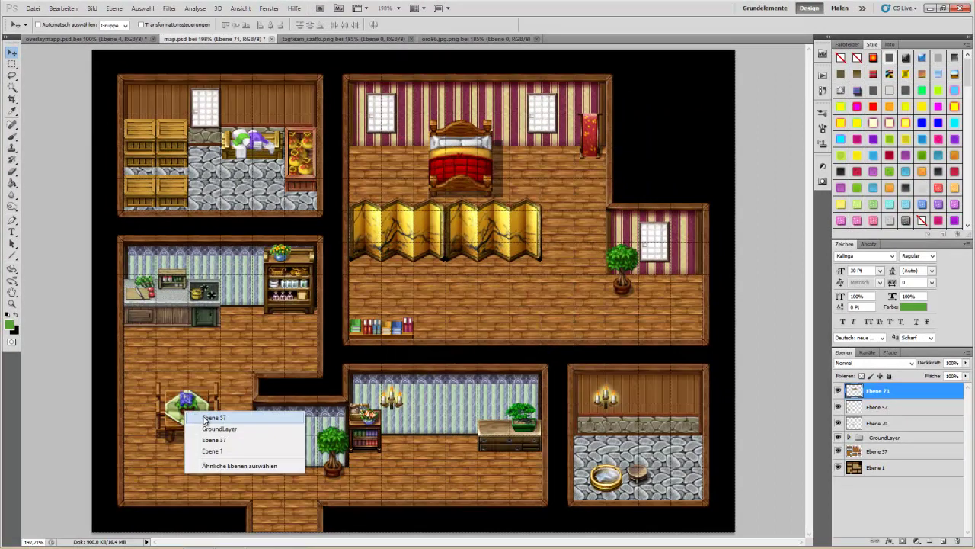
pyautogui.click(210, 429)
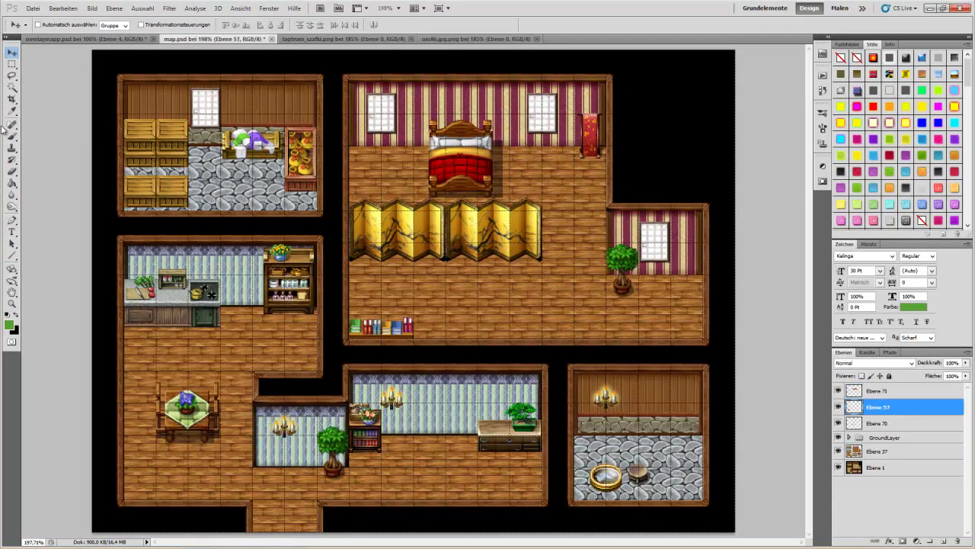
pyautogui.click(11, 64)
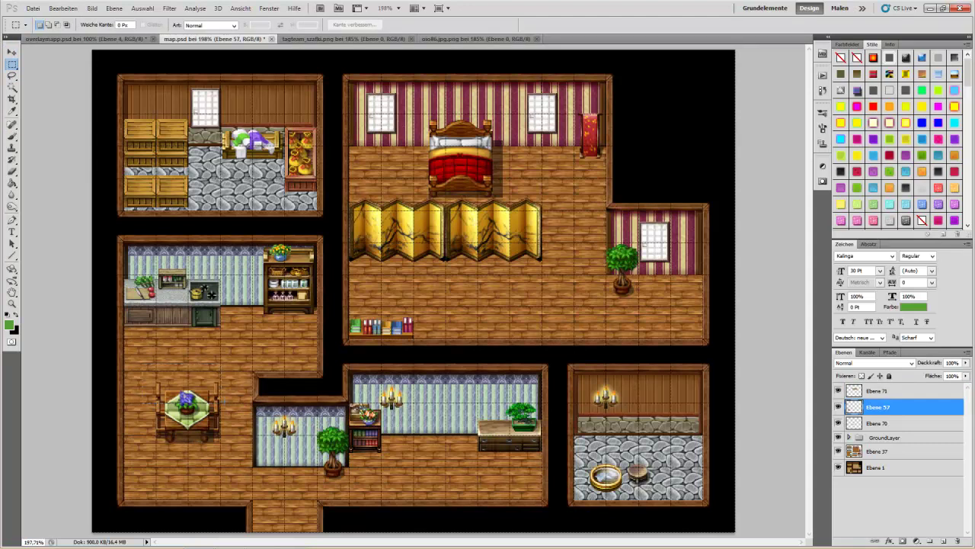
pyautogui.moveTo(223, 402); pyautogui.dragTo(221, 402)
pyautogui.press('Delete')
pyautogui.hotkey('ctrl', 'd')
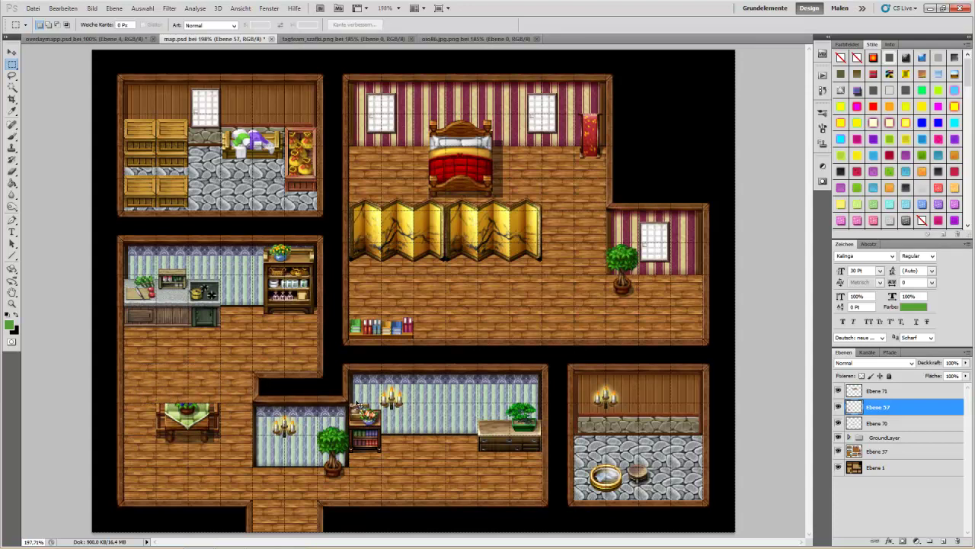
# Paste the purple flower vase above Ebene 70 and place it on the left room's table.
pyautogui.moveTo(887, 437); pyautogui.dragTo(894, 441)
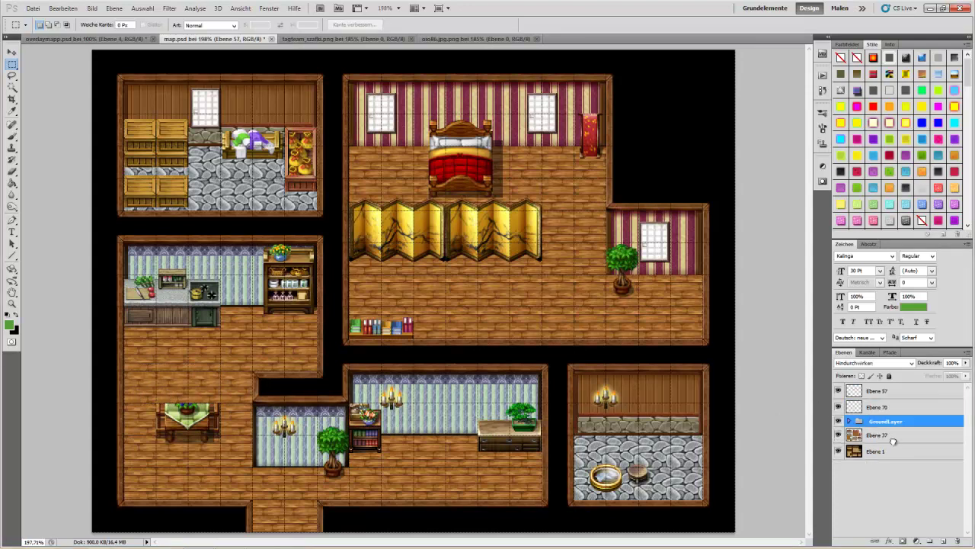
pyautogui.click(874, 408)
pyautogui.hotkey('ctrl', 'v')
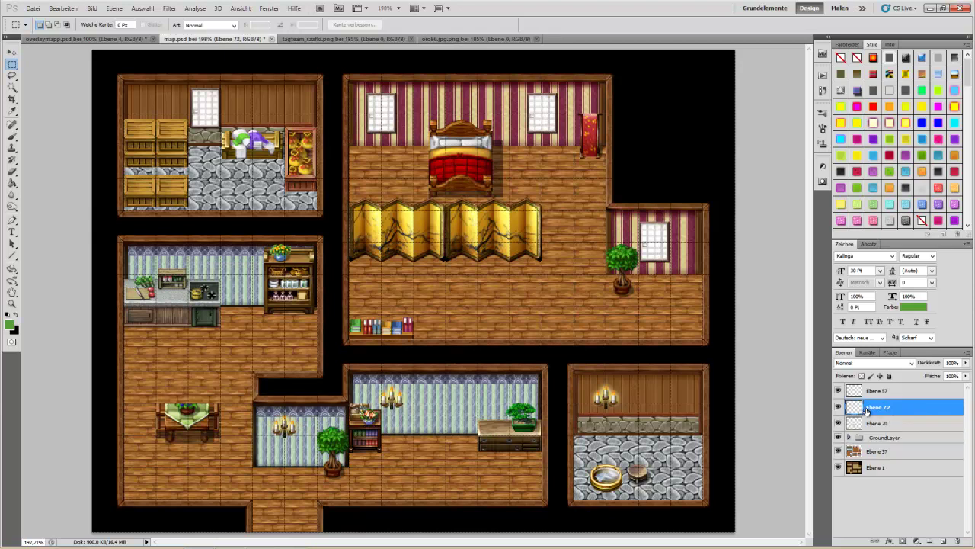
pyautogui.click(11, 52)
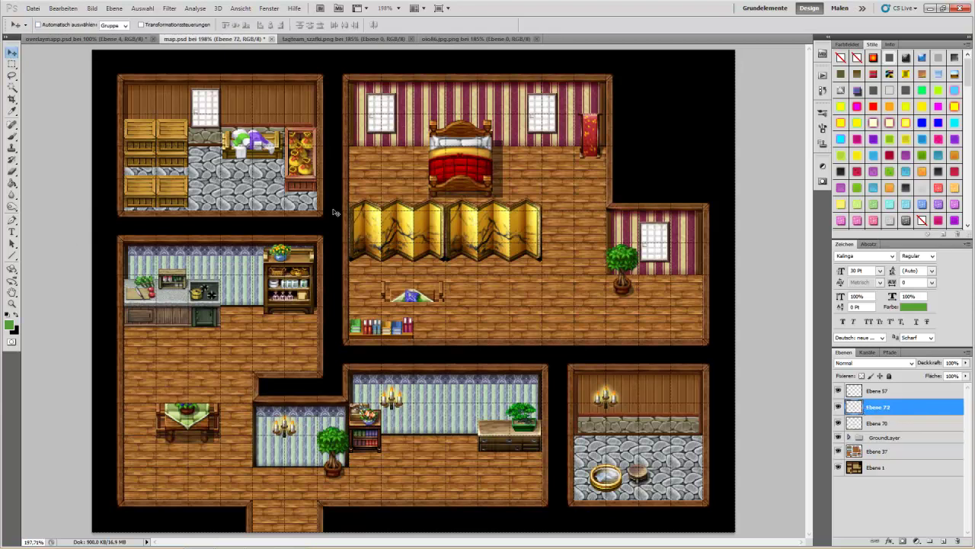
pyautogui.moveTo(423, 297)
pyautogui.mouseDown()
pyautogui.moveTo(184, 398)
pyautogui.moveTo(198, 397)
pyautogui.mouseUp()
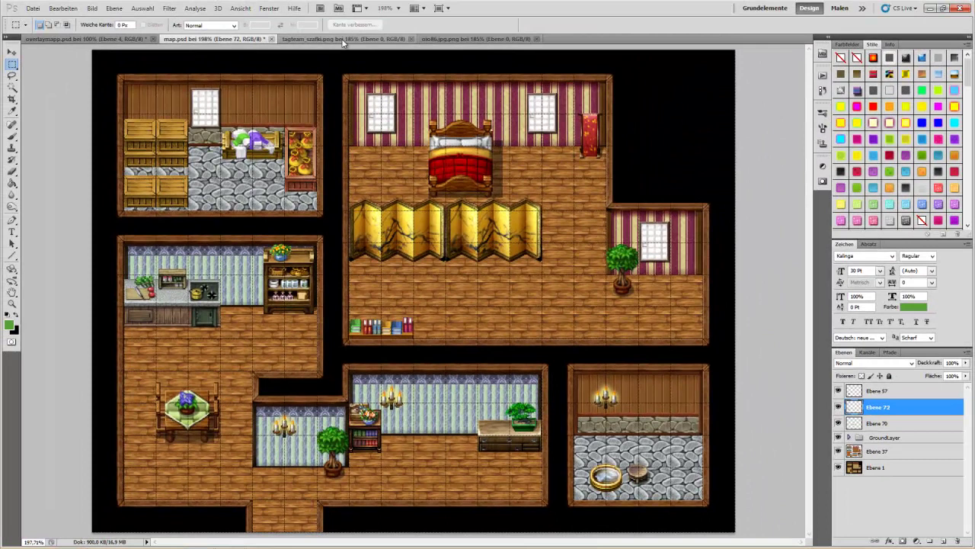
# Copy the small book shelf tile from tagteam_szafki.png into the bedroom's lower right.
pyautogui.click(358, 38)
pyautogui.click(352, 482)
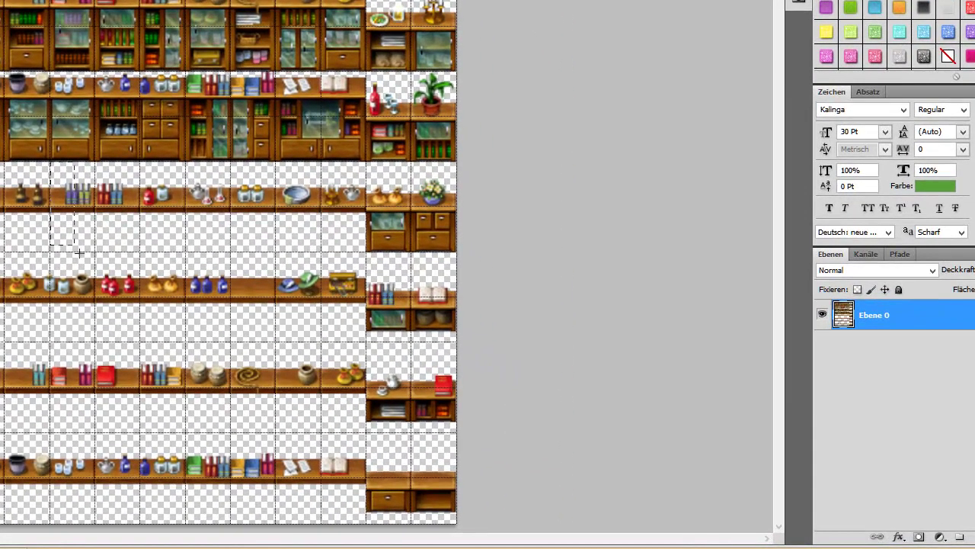
pyautogui.moveTo(79, 251); pyautogui.dragTo(83, 259)
pyautogui.hotkey('ctrl', 'Tab')
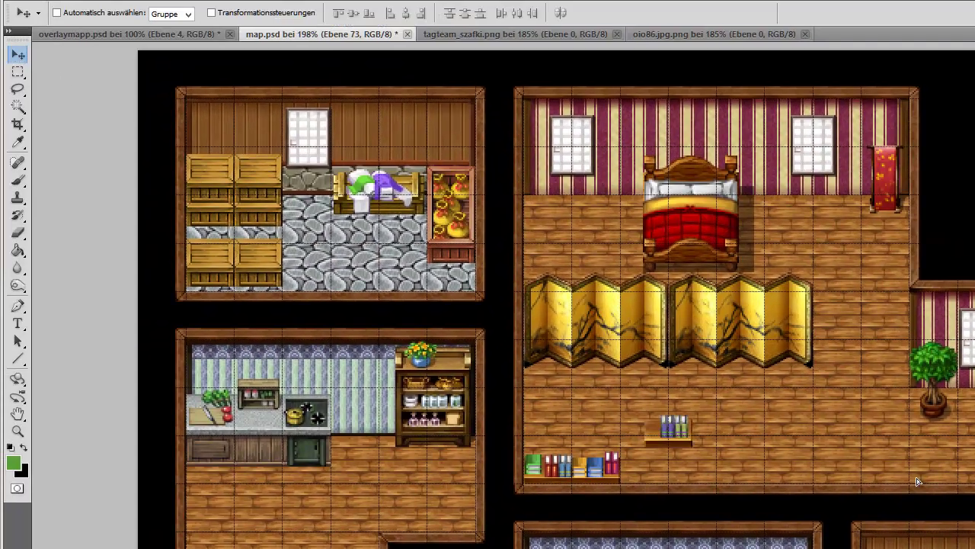
pyautogui.moveTo(651, 428); pyautogui.dragTo(918, 482)
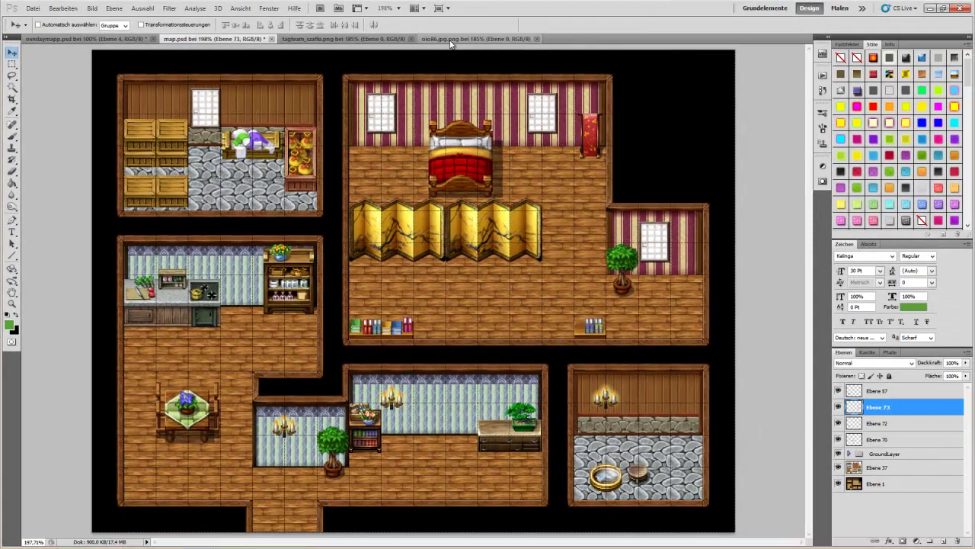
# Place three potted ferns: bedroom bottom-middle, bedroom far right, and left room bottom.
pyautogui.click(457, 38)
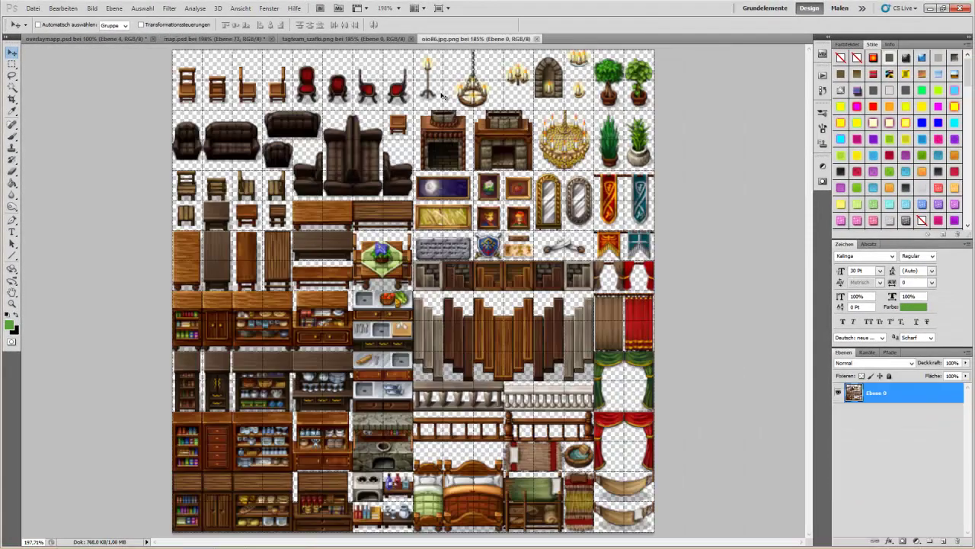
pyautogui.click(13, 64)
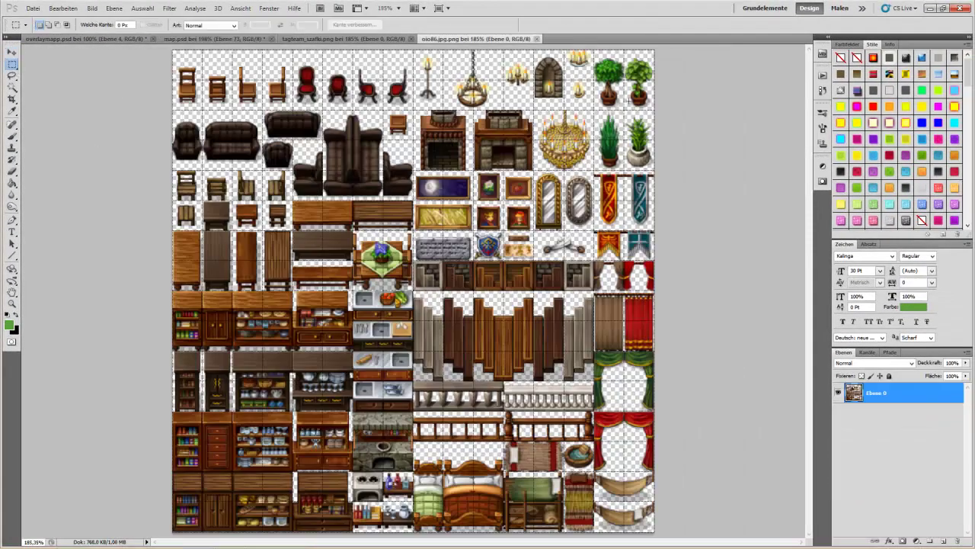
pyautogui.moveTo(623, 110); pyautogui.dragTo(654, 143)
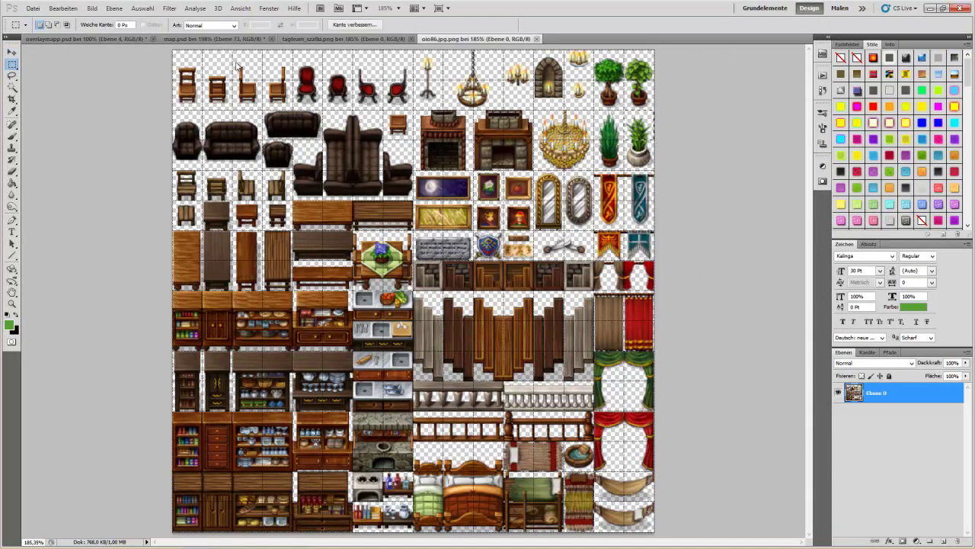
pyautogui.click(216, 38)
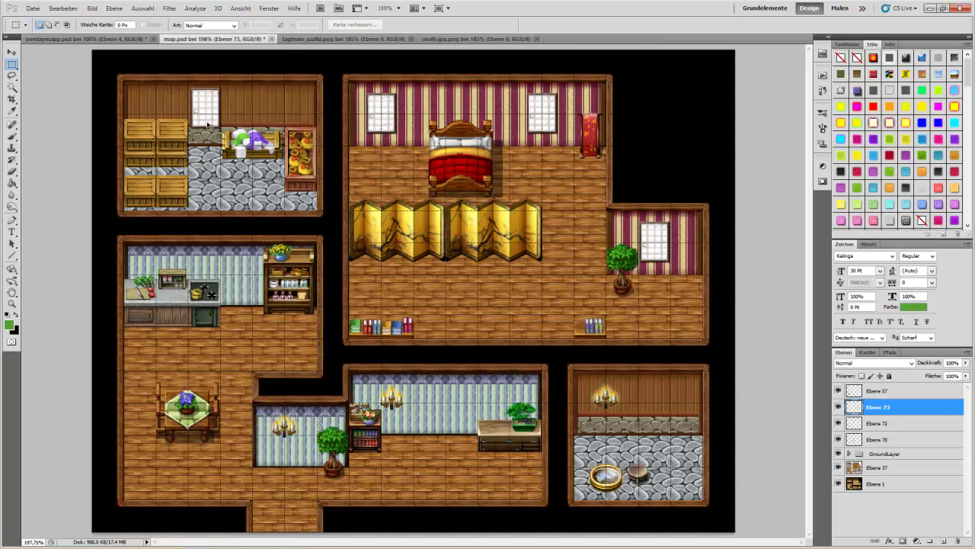
pyautogui.hotkey('ctrl', 'v')
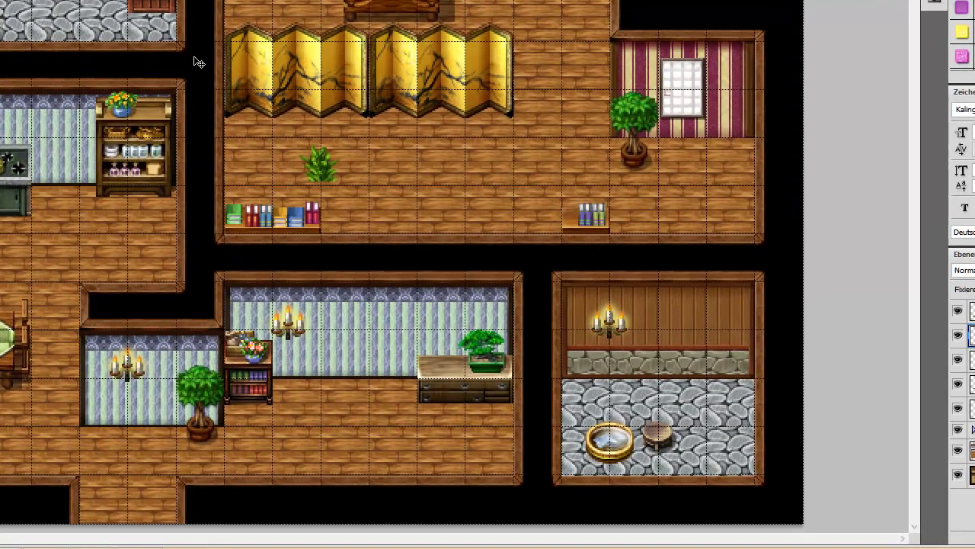
pyautogui.moveTo(329, 169); pyautogui.dragTo(448, 222)
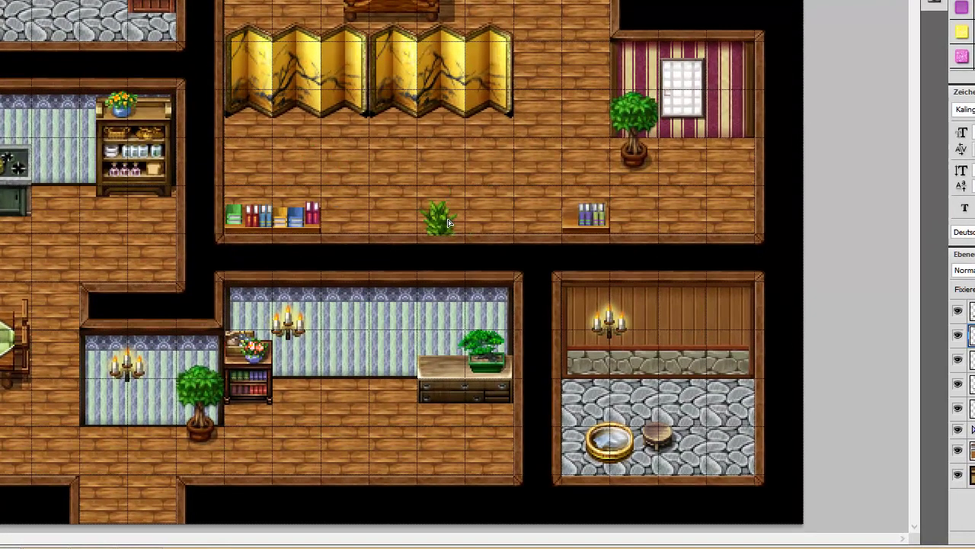
pyautogui.hotkey('ctrl', 'v')
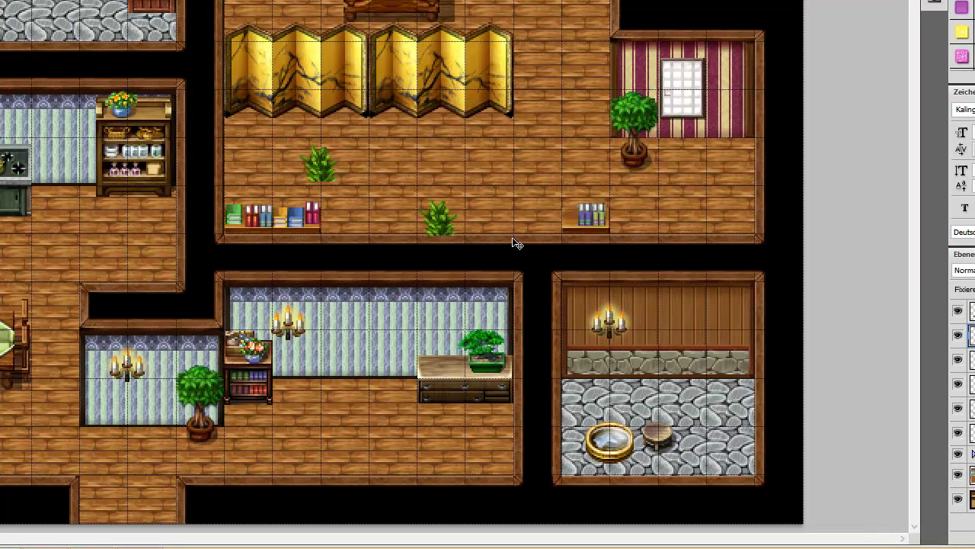
pyautogui.moveTo(327, 164); pyautogui.dragTo(736, 217)
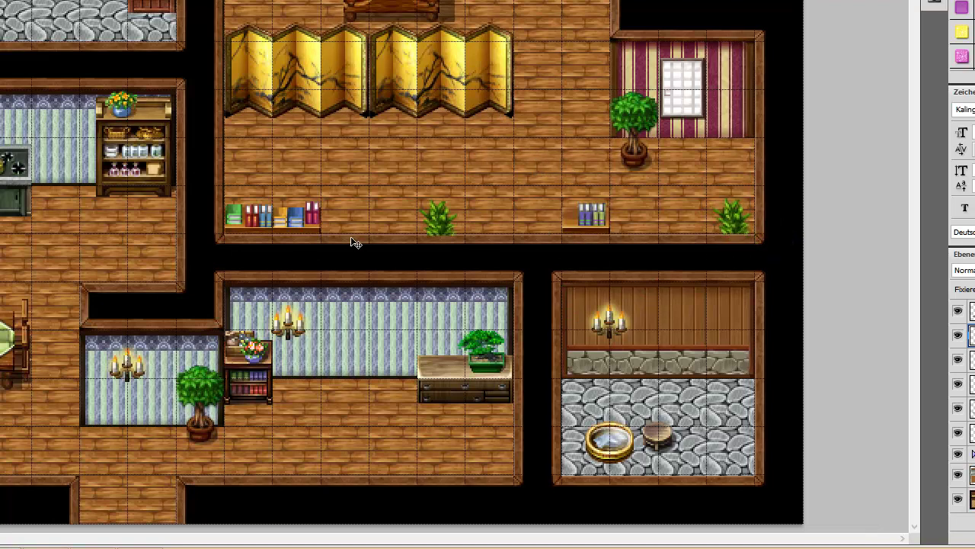
pyautogui.hotkey('ctrl', 'v')
pyautogui.moveTo(320, 168); pyautogui.dragTo(46, 457)
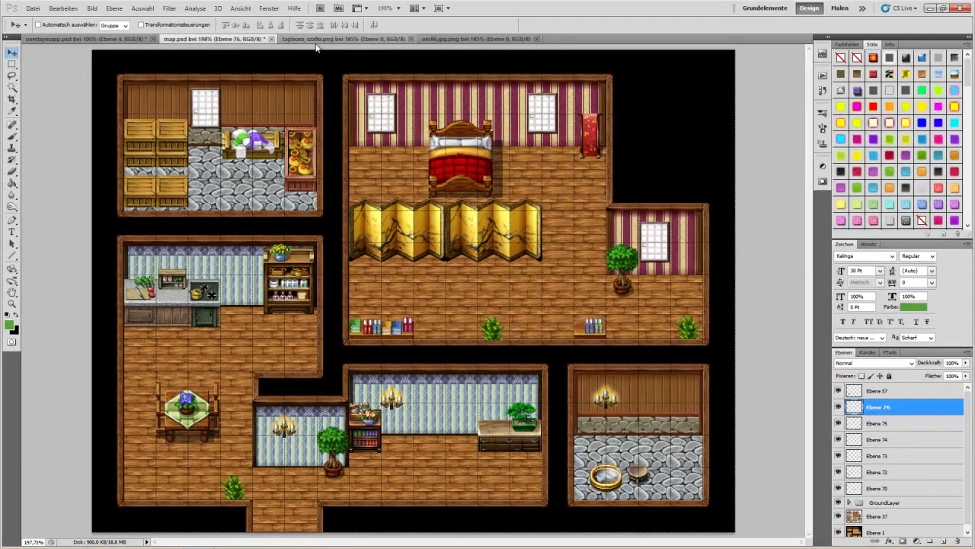
# Copy a shelf with pots from tagteam_szafki.png and place it in the left room.
pyautogui.hotkey('ctrl', 'Tab')
pyautogui.press('m')
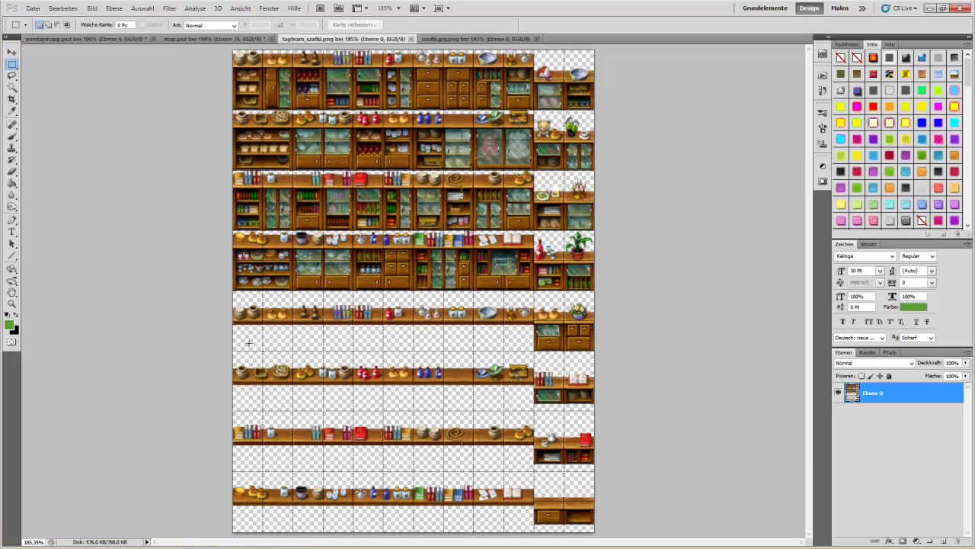
pyautogui.moveTo(233, 352); pyautogui.dragTo(293, 409)
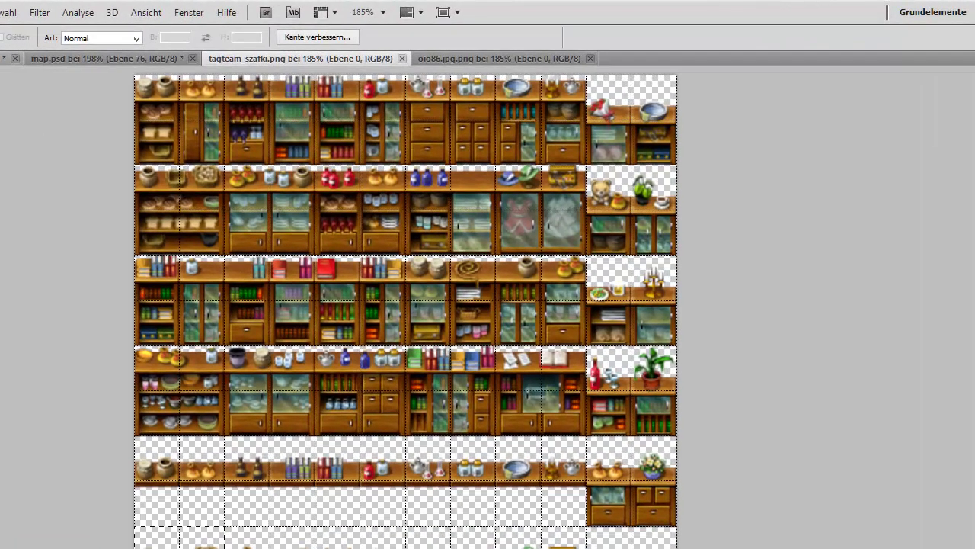
pyautogui.click(167, 42)
pyautogui.hotkey('ctrl', 'v')
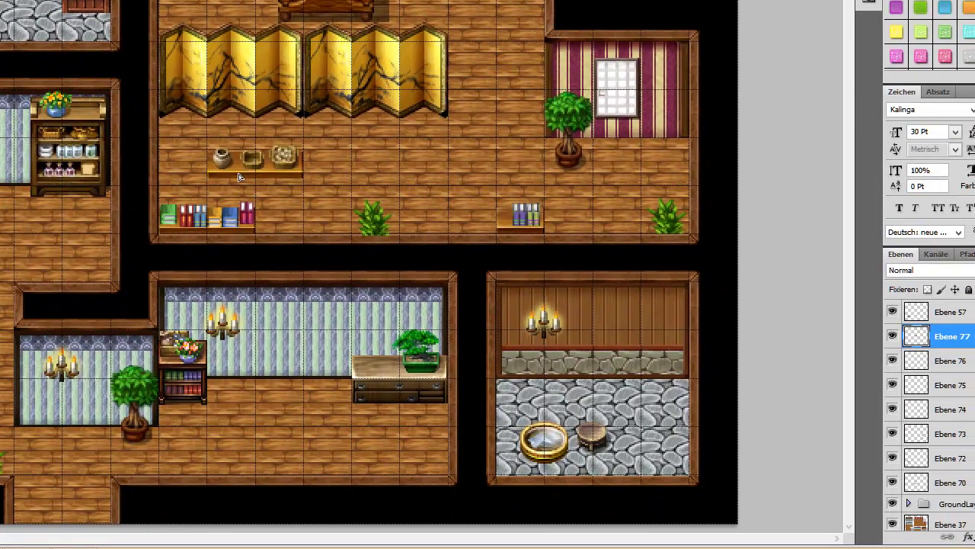
pyautogui.moveTo(267, 160); pyautogui.dragTo(74, 264)
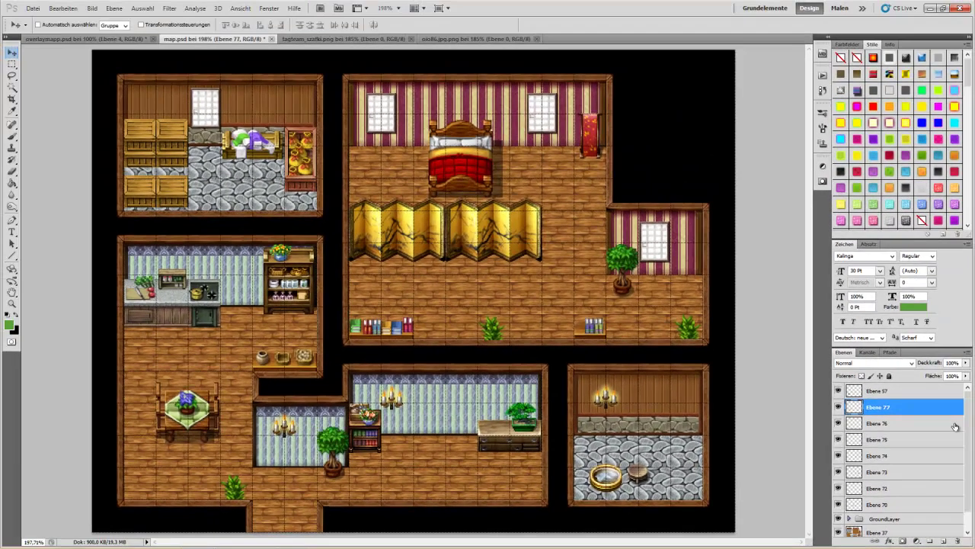
# Create a new layer group named Parallax above GroundLayer.
pyautogui.click(903, 518)
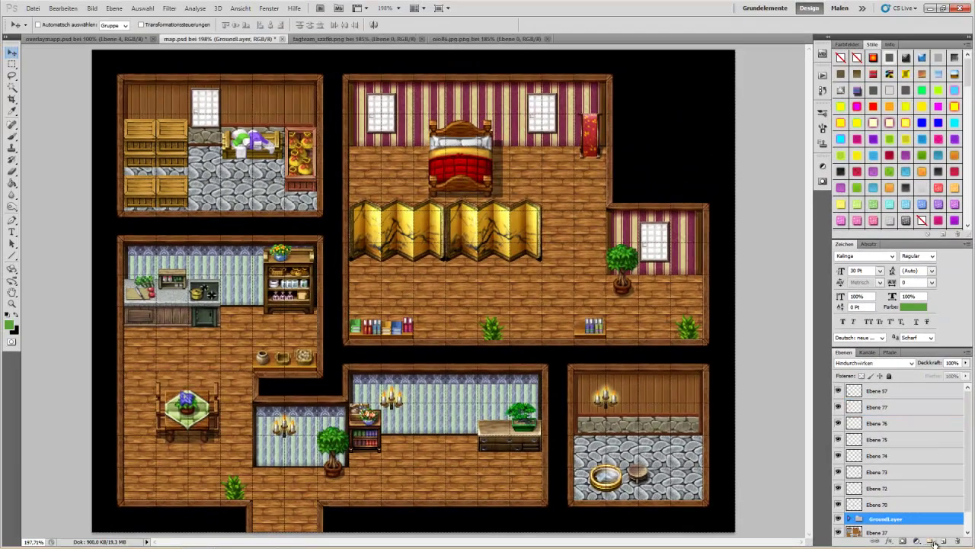
pyautogui.click(930, 541)
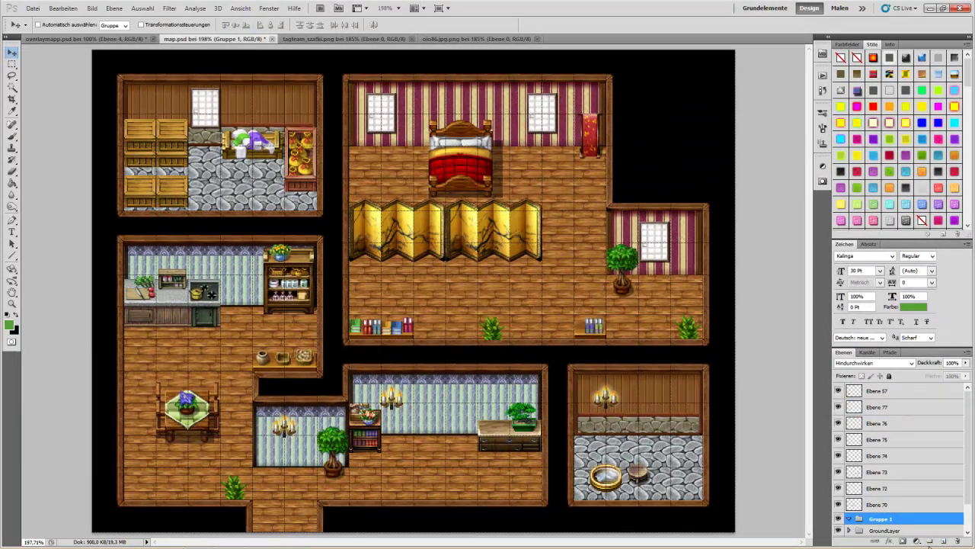
pyautogui.doubleClick(882, 518)
pyautogui.write('Parallax')
pyautogui.press('Return')
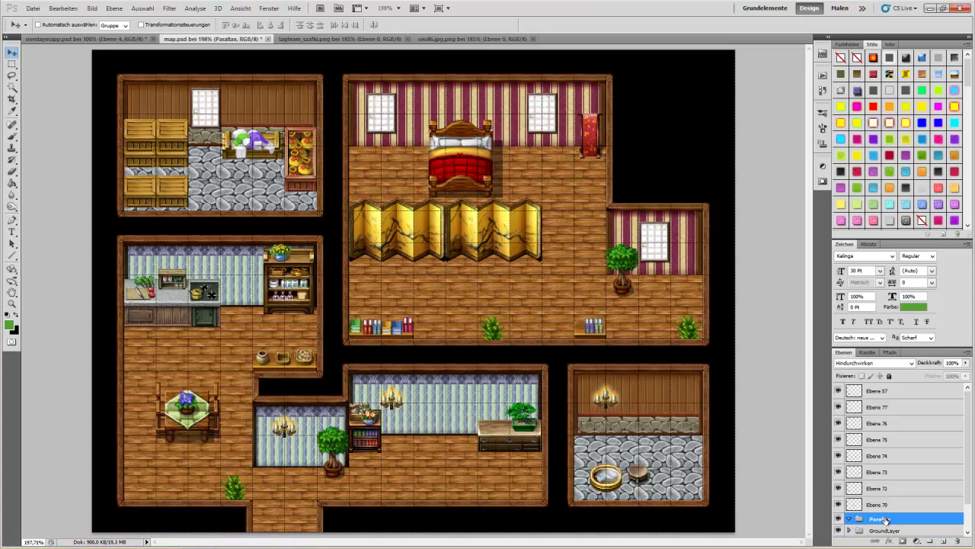
# Move layers Ebene 57 through Ebene 70 into the Parallax group.
pyautogui.click(886, 506)
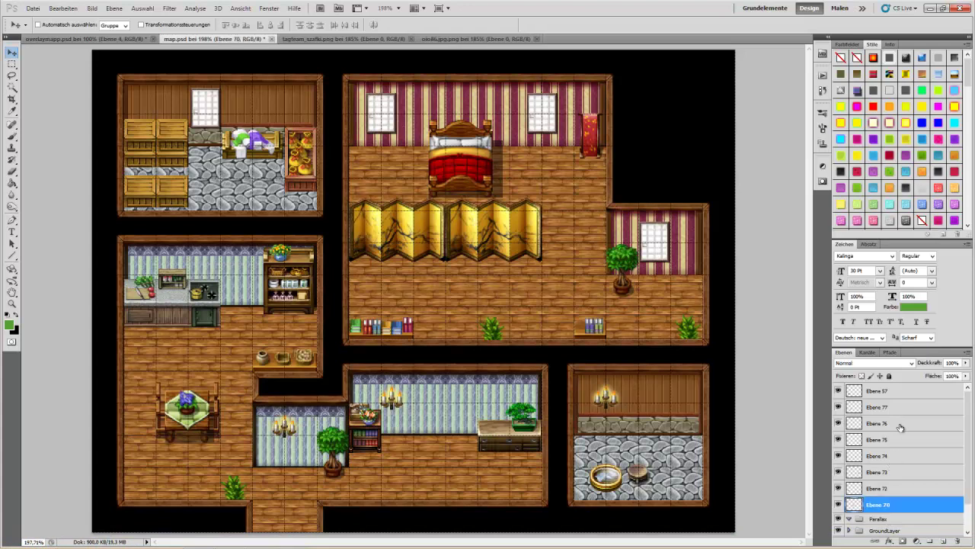
pyautogui.keyDown('shift'); pyautogui.click(879, 390); pyautogui.keyUp('shift')
pyautogui.moveTo(880, 390); pyautogui.dragTo(882, 521)
pyautogui.click(839, 389)
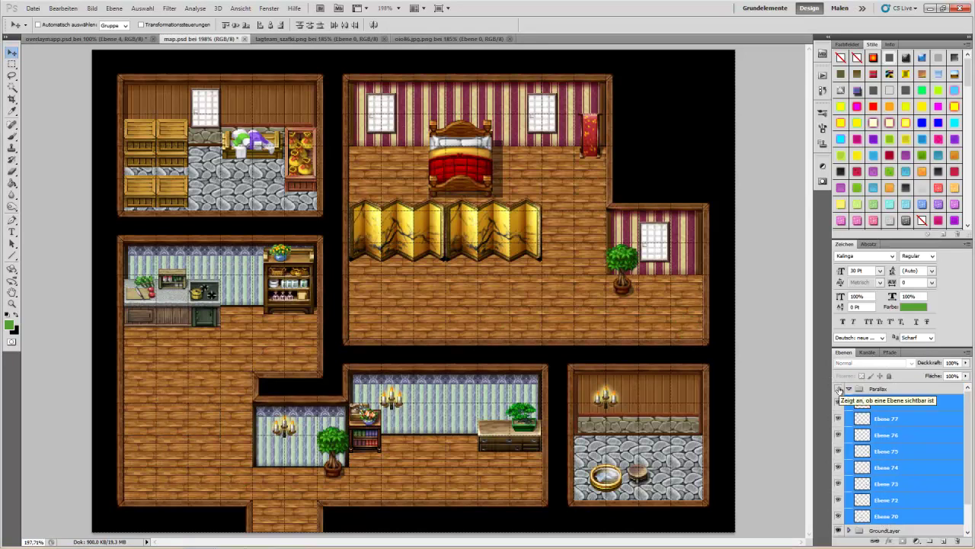
pyautogui.click(839, 389)
# Move the folding screen layer Ebene 71 into Parallax, then hide GroundLayer to check.
pyautogui.rightClick(490, 229)
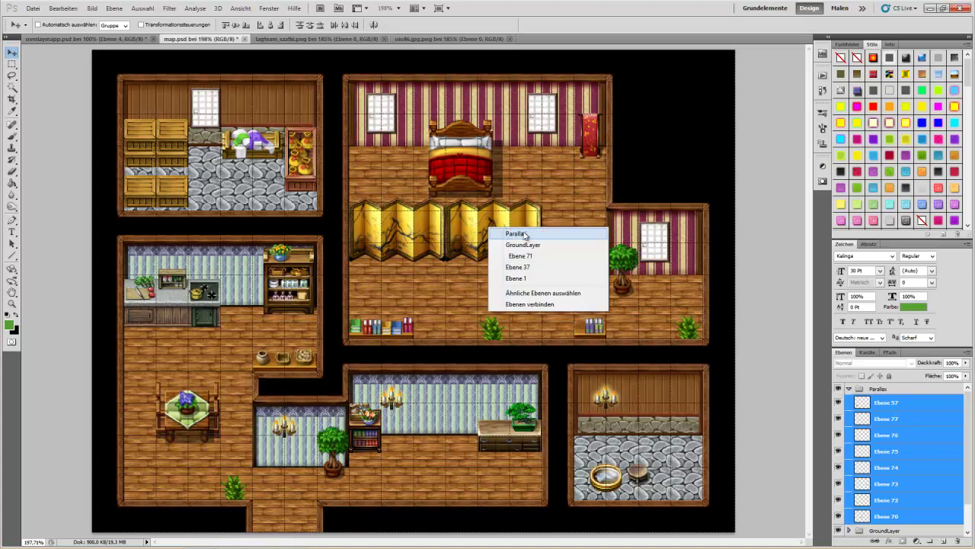
pyautogui.rightClick(424, 211)
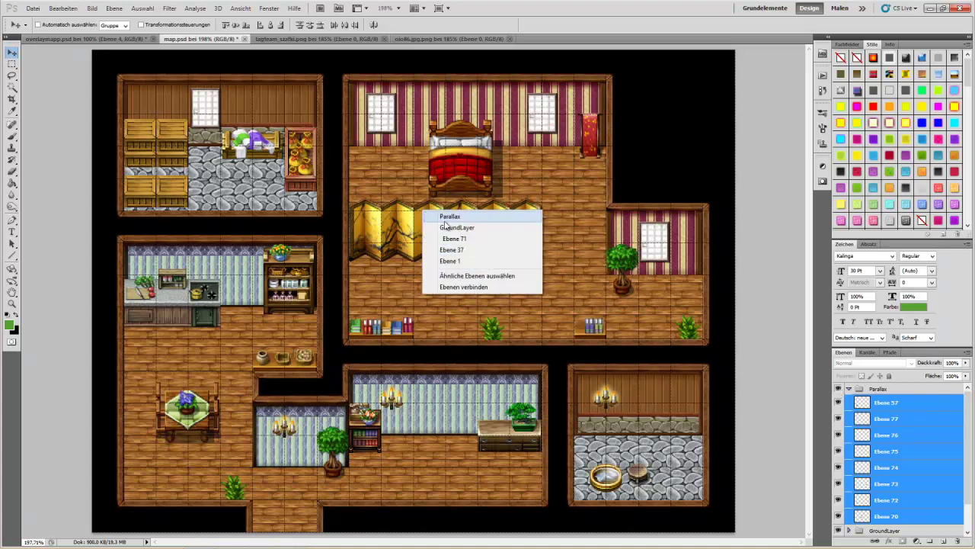
pyautogui.click(454, 241)
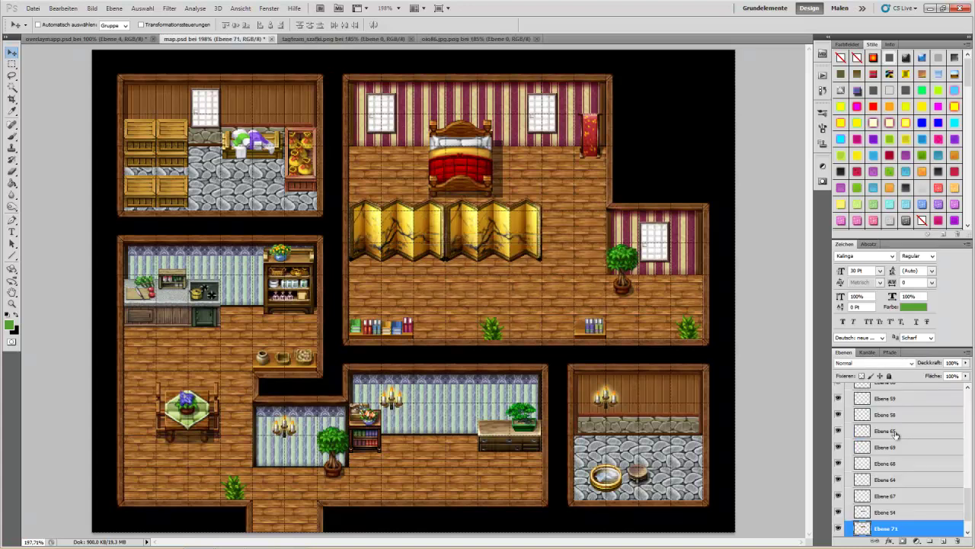
pyautogui.click(838, 528)
pyautogui.click(838, 528)
pyautogui.moveTo(884, 528); pyautogui.dragTo(922, 354)
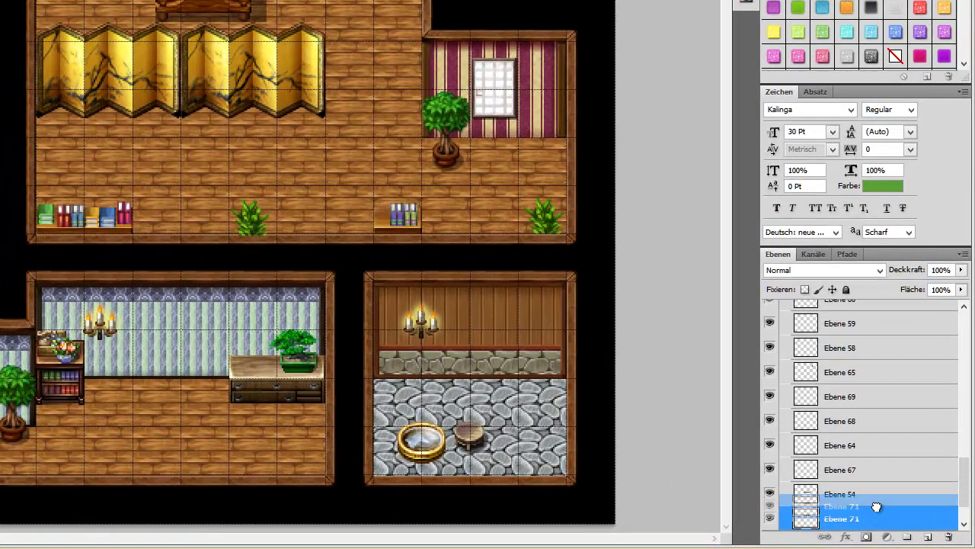
pyautogui.moveTo(892, 271); pyautogui.dragTo(893, 271)
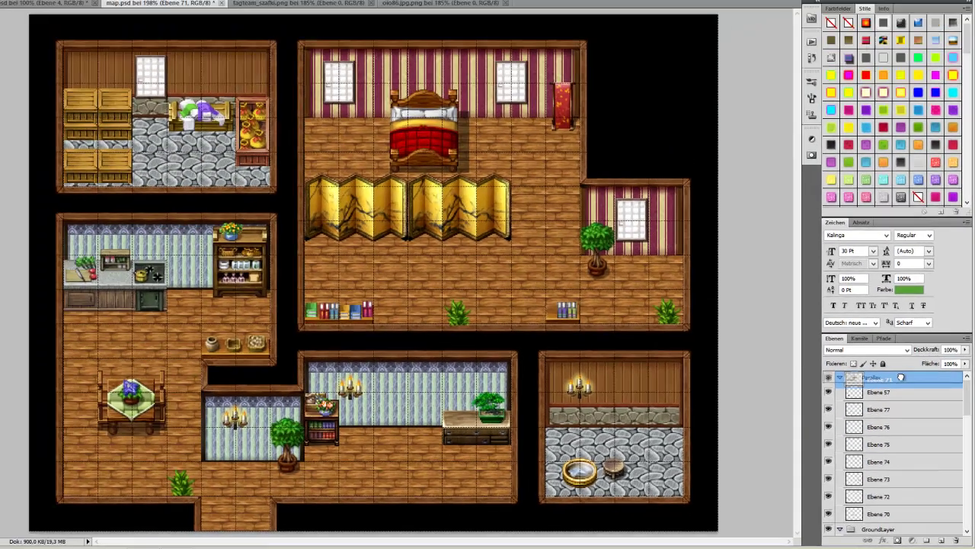
pyautogui.scroll(-1, 886, 471)
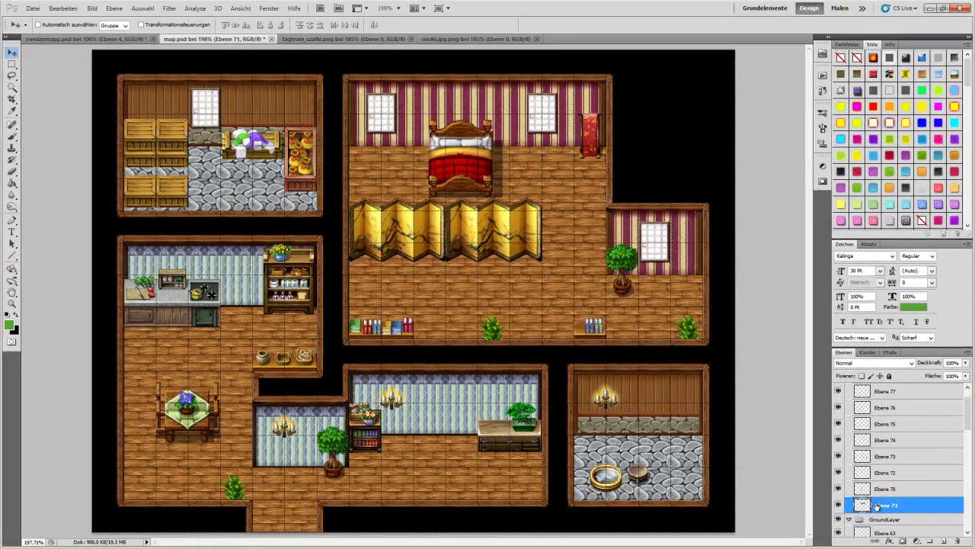
pyautogui.click(838, 520)
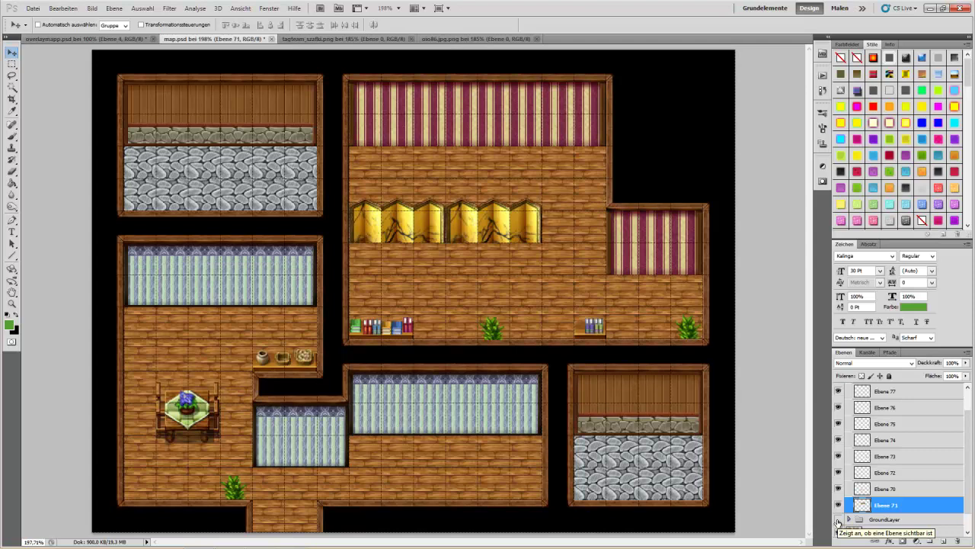
# Collapse Parallax, show GroundLayer again, and toggle Ebene 1's black background to check transparency.
pyautogui.rightClick(190, 425)
pyautogui.click(218, 442)
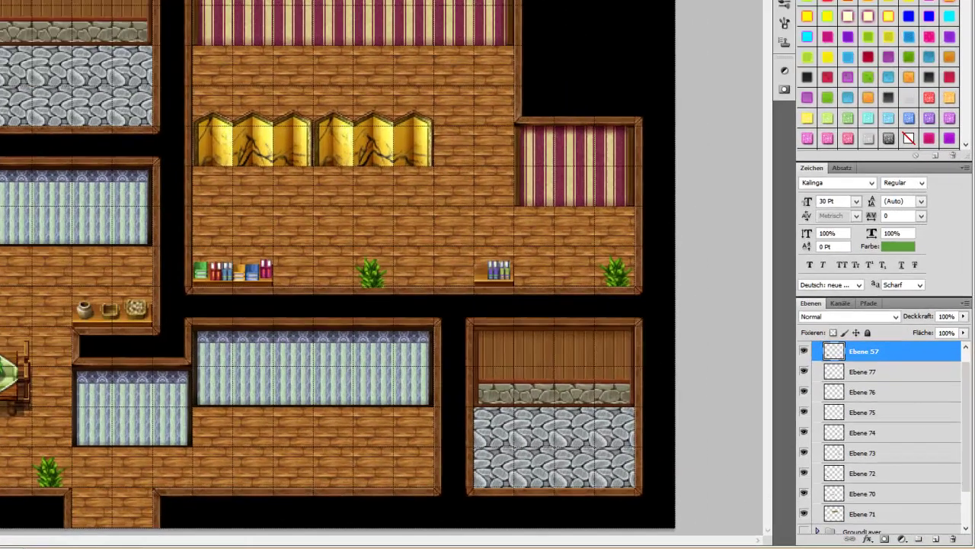
pyautogui.click(899, 523)
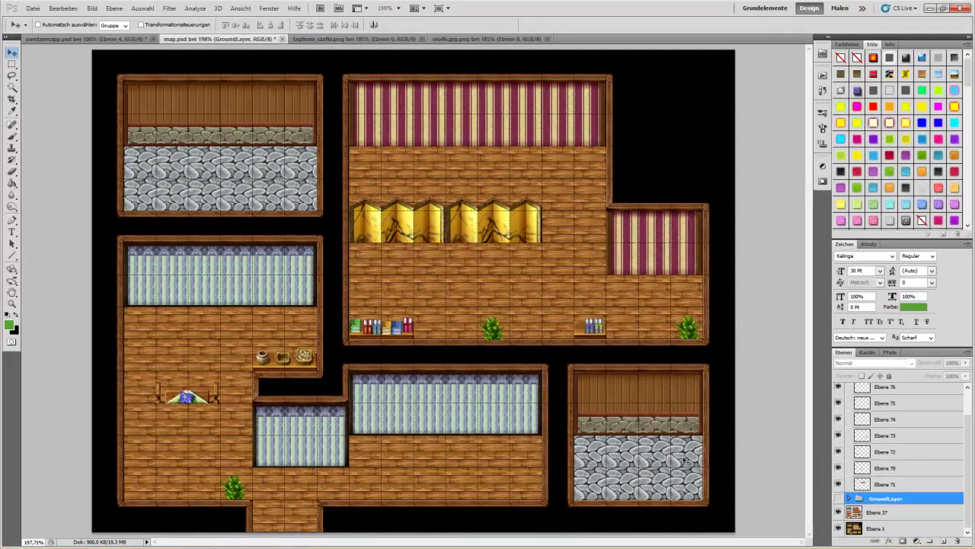
pyautogui.scroll(1, 893, 463)
pyautogui.scroll(2, 893, 462)
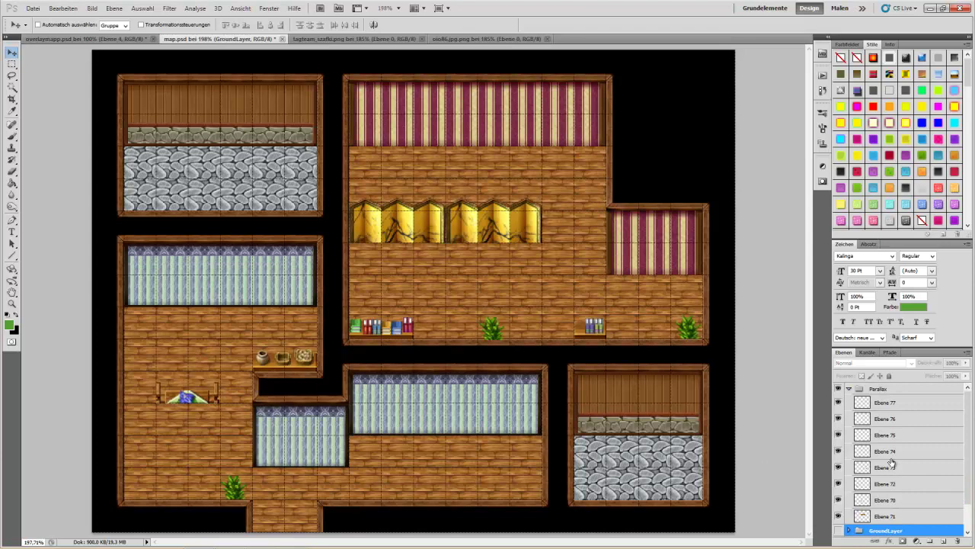
pyautogui.click(849, 389)
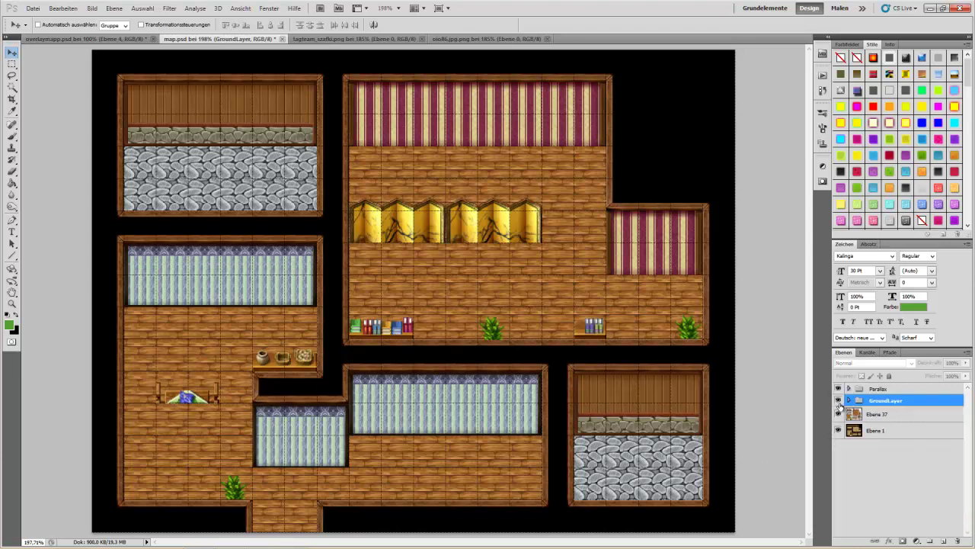
pyautogui.click(838, 401)
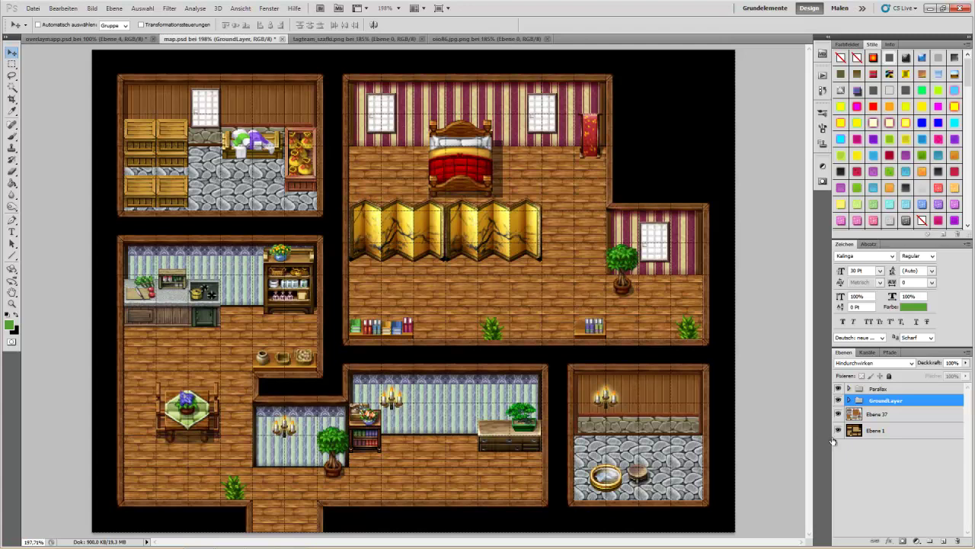
pyautogui.click(838, 430)
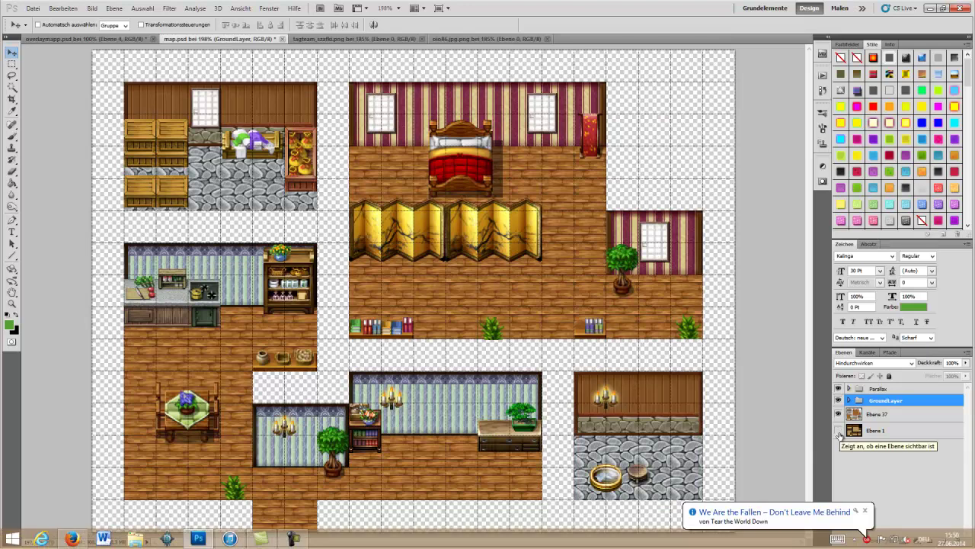
pyautogui.click(838, 431)
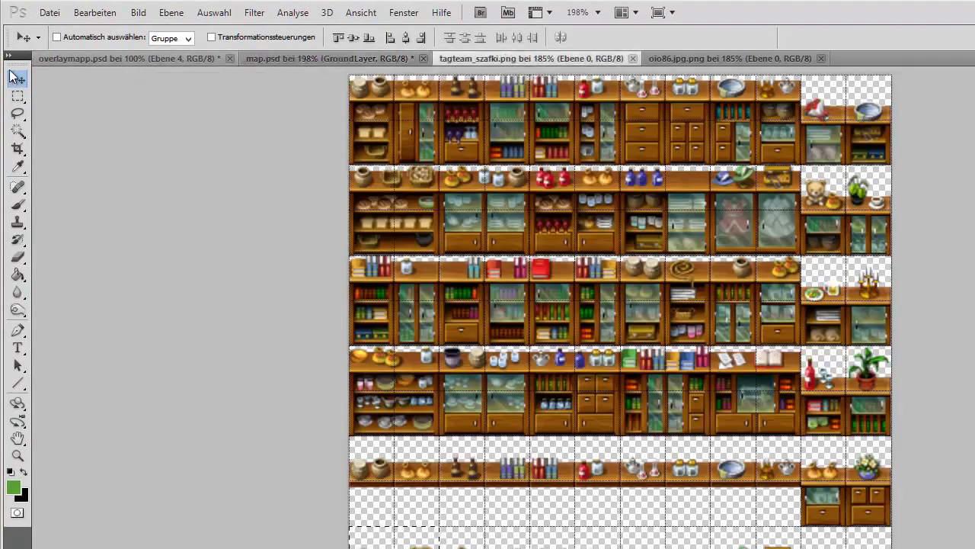
# Hang the moon painting from oio86.jpg on the bedroom wall above the bed.
pyautogui.click(692, 60)
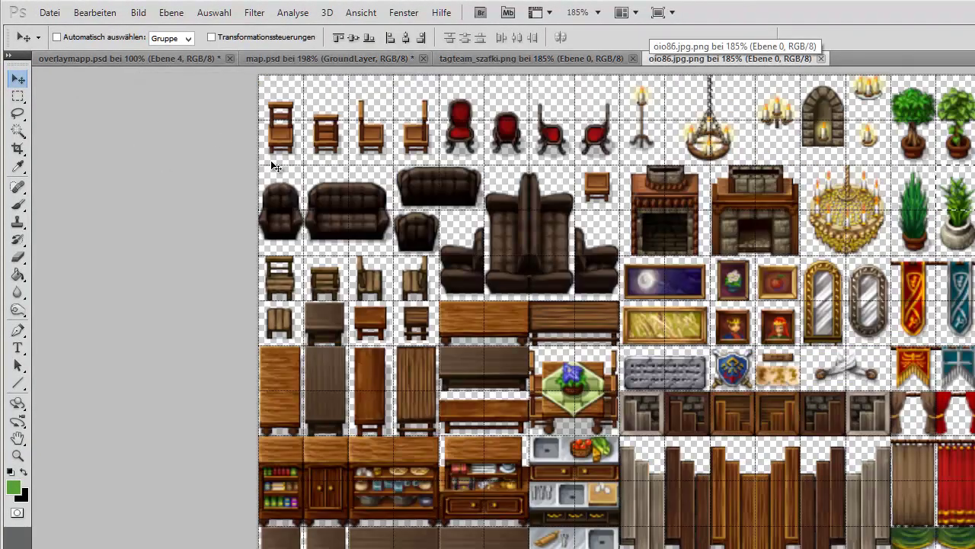
pyautogui.click(18, 96)
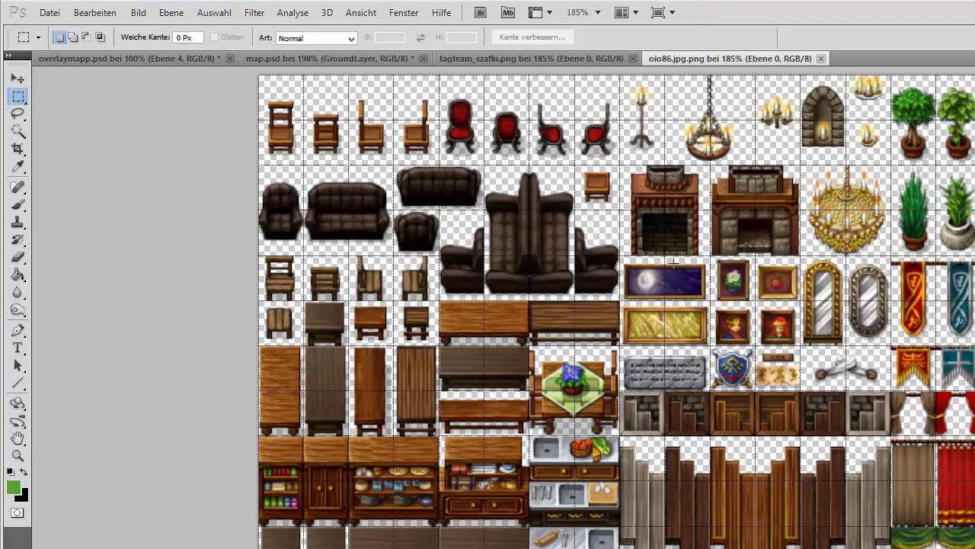
pyautogui.moveTo(619, 255); pyautogui.dragTo(711, 300)
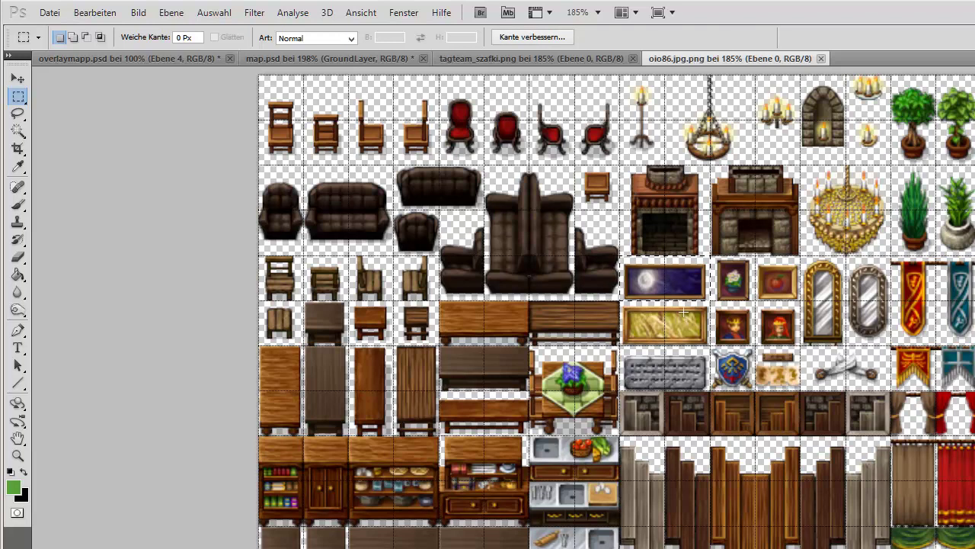
pyautogui.click(289, 59)
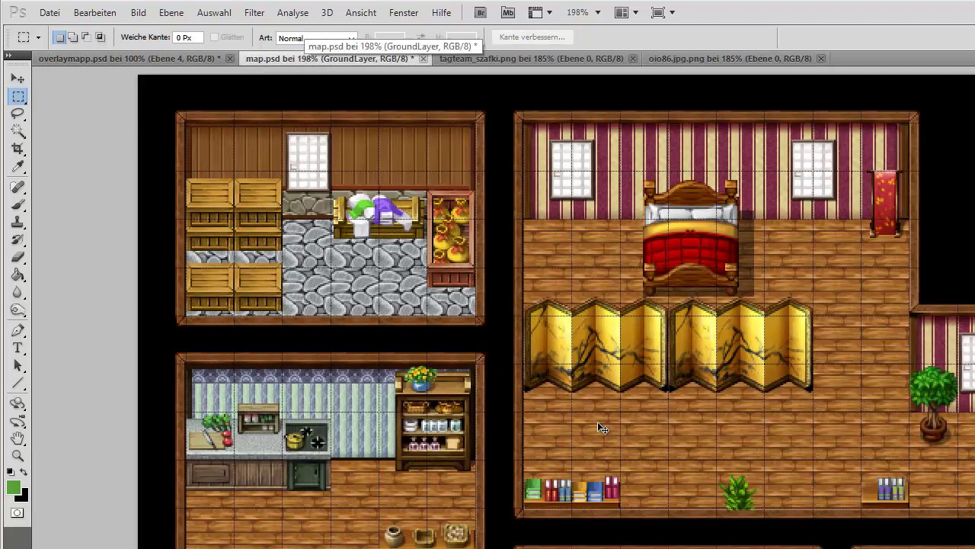
pyautogui.hotkey('ctrl', 'v')
pyautogui.click(18, 80)
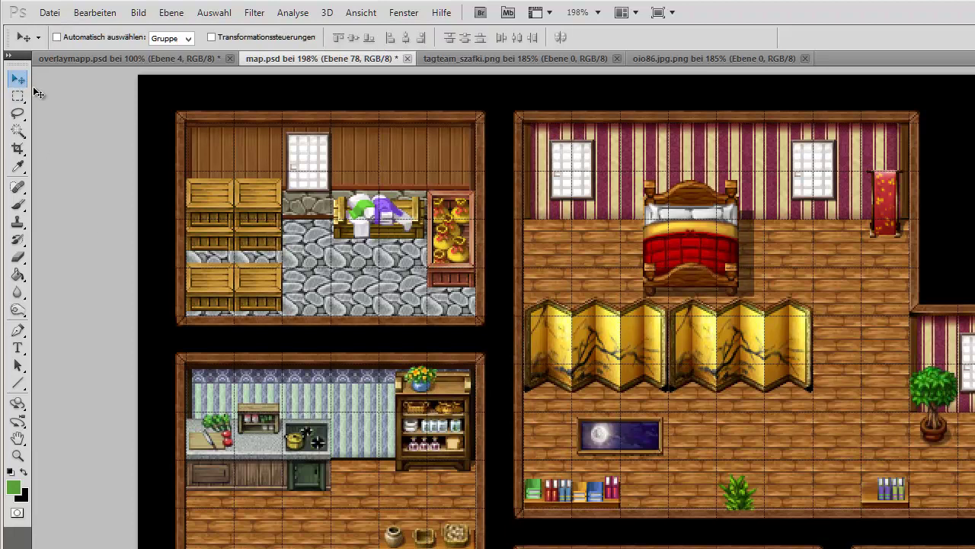
pyautogui.moveTo(627, 449); pyautogui.dragTo(701, 166)
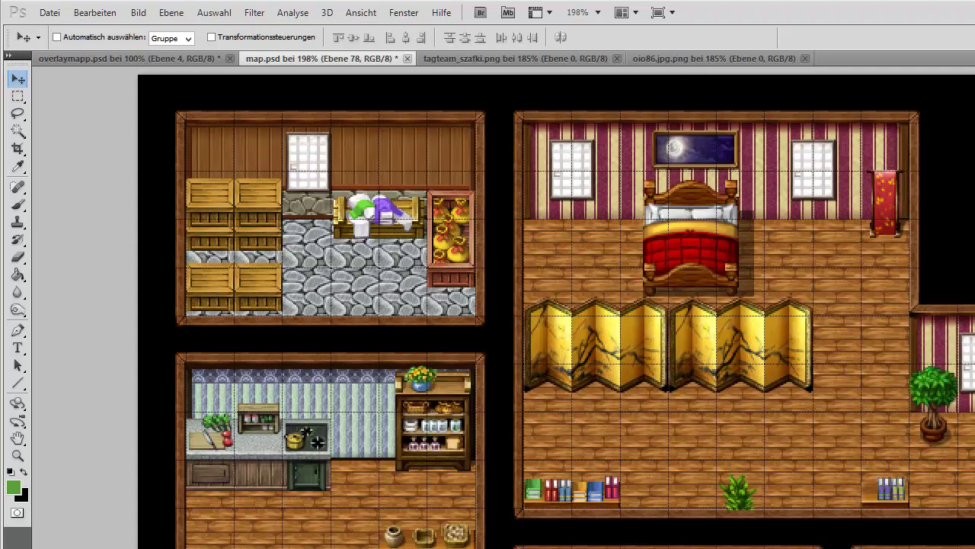
pyautogui.hotkey('alt', ',')
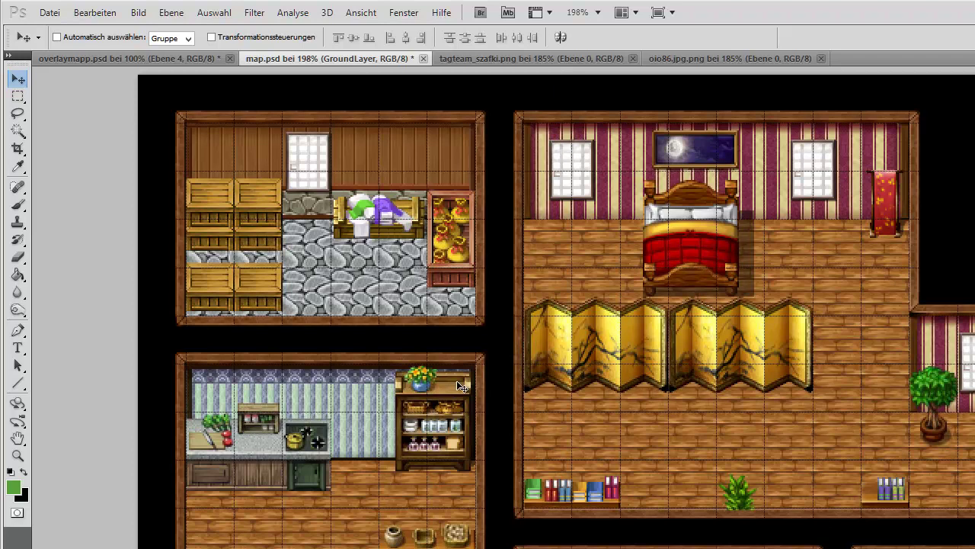
pyautogui.click(457, 58)
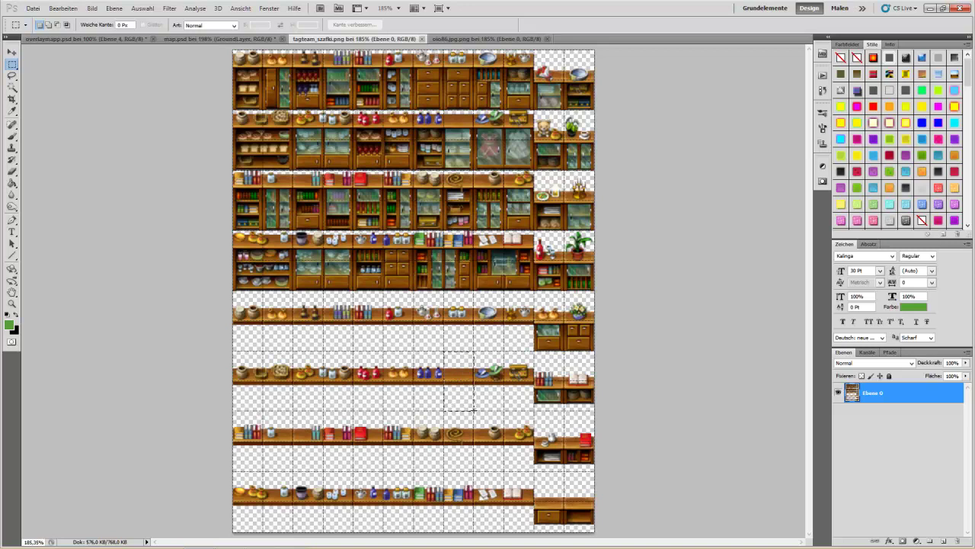
# Place a shelf with items in the lower middle room and move Ebene 79 into Parallax.
pyautogui.moveTo(462, 386)
pyautogui.mouseDown()
pyautogui.moveTo(473, 409)
pyautogui.moveTo(505, 410)
pyautogui.mouseUp()
pyautogui.click(476, 352)
pyautogui.moveTo(505, 409); pyautogui.dragTo(535, 411)
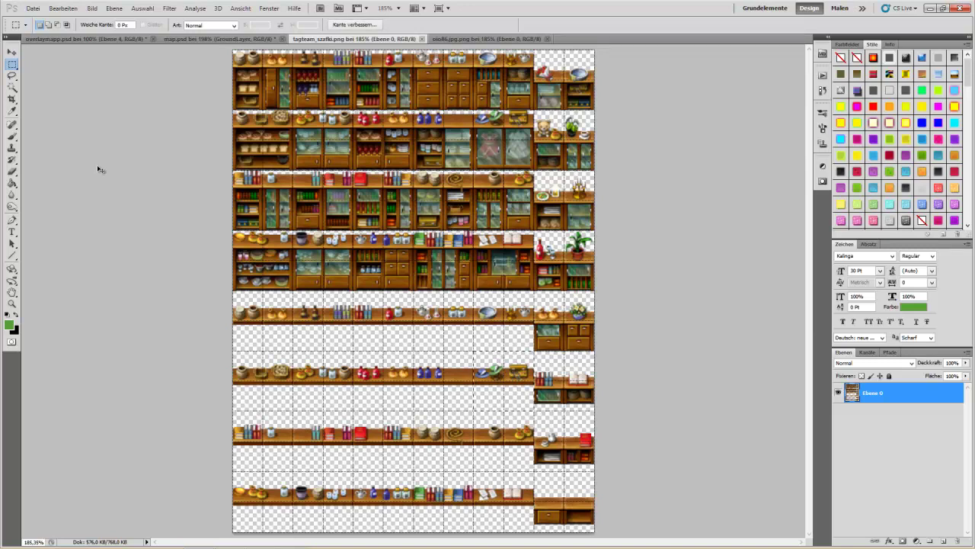
pyautogui.click(221, 39)
pyautogui.hotkey('ctrl', 'v')
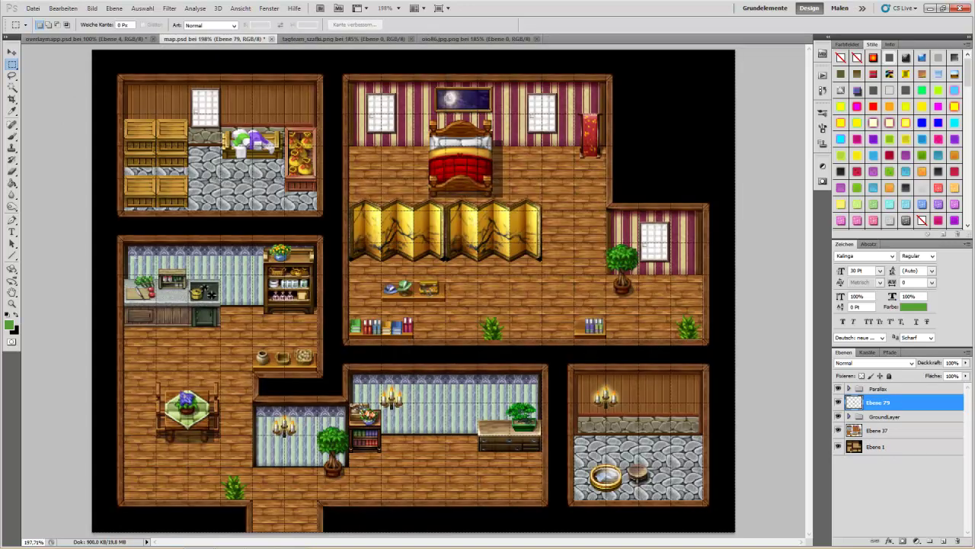
pyautogui.click(12, 51)
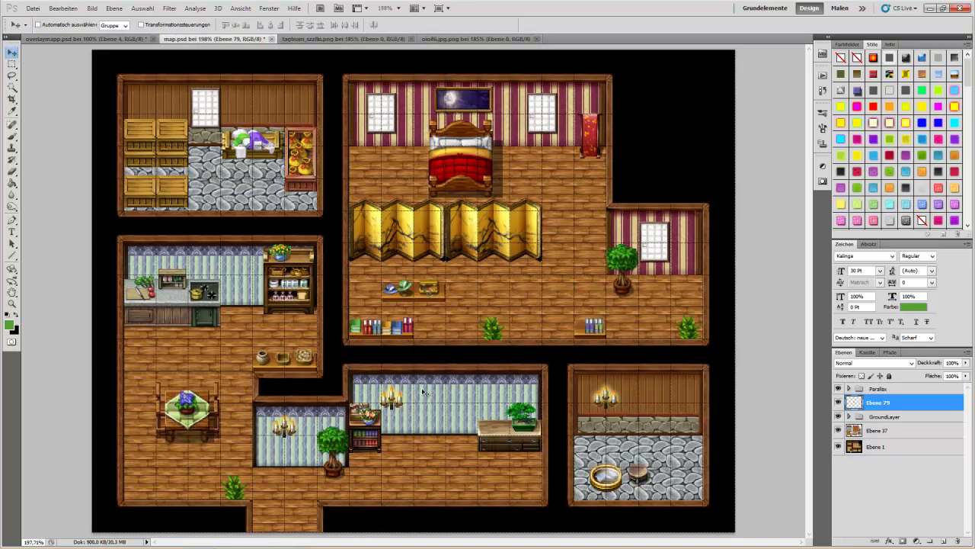
pyautogui.moveTo(422, 300)
pyautogui.mouseDown()
pyautogui.moveTo(460, 465)
pyautogui.moveTo(455, 493)
pyautogui.mouseUp()
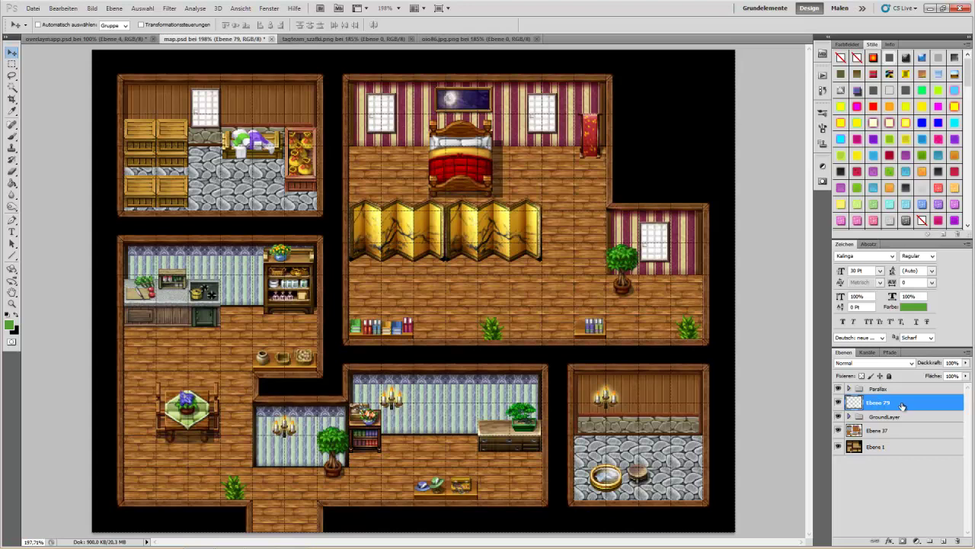
pyautogui.moveTo(851, 404); pyautogui.dragTo(853, 390)
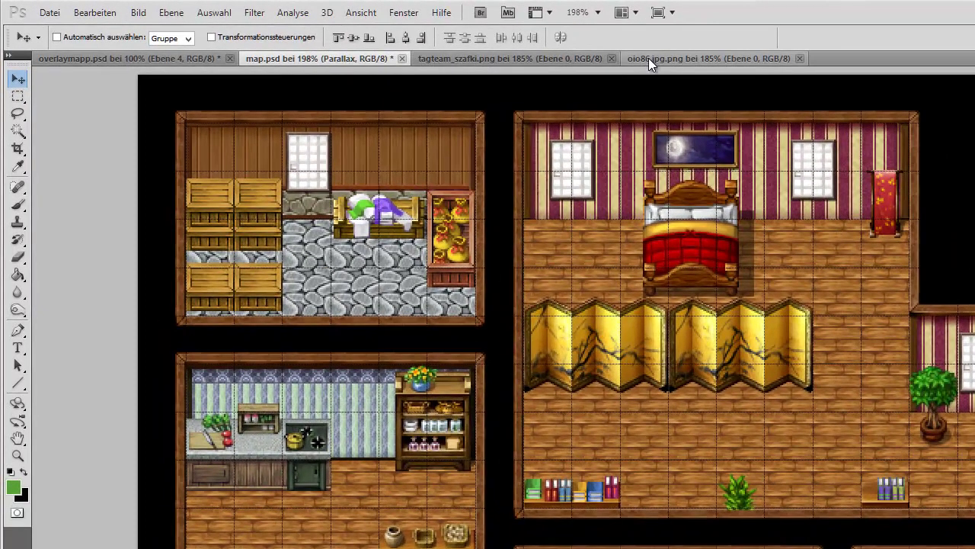
# Copy the bottle shelf from the furniture tileset and paste it into map.psd.
pyautogui.click(648, 58)
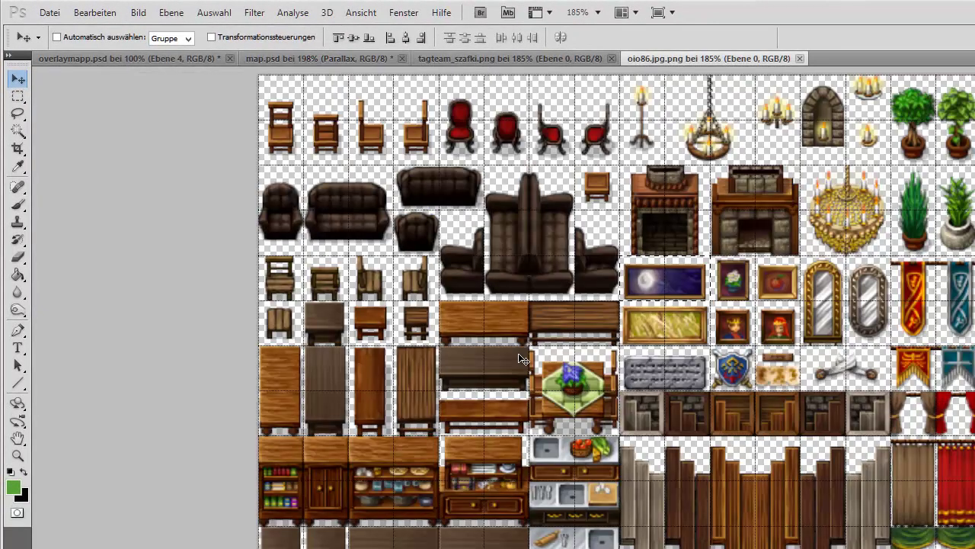
pyautogui.click(17, 96)
pyautogui.click(563, 387)
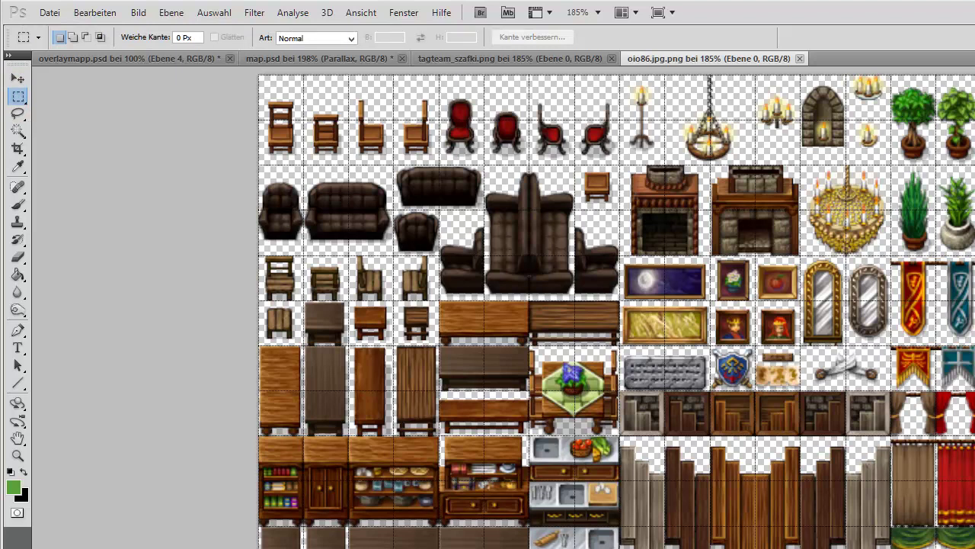
pyautogui.hotkey('ctrl', 'a')
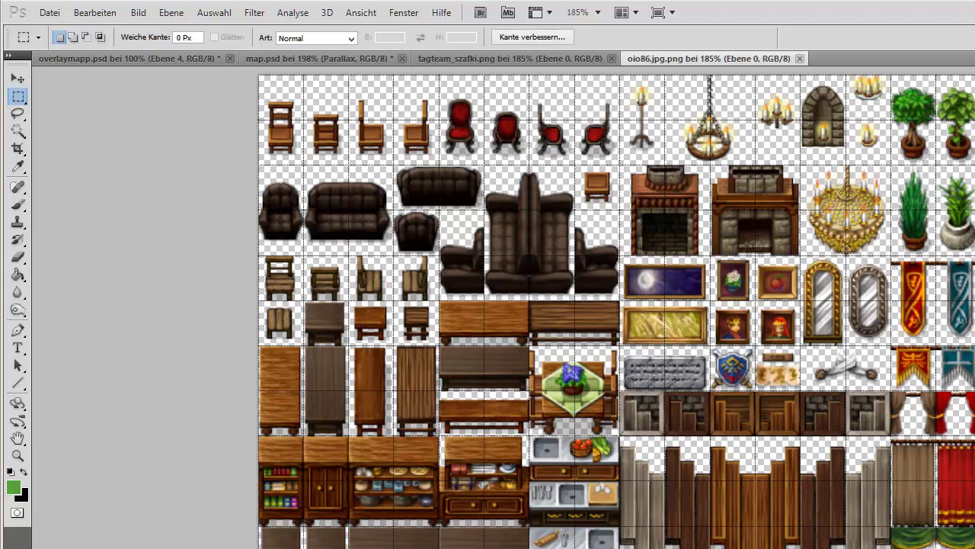
pyautogui.click(290, 57)
pyautogui.hotkey('ctrl', 'v')
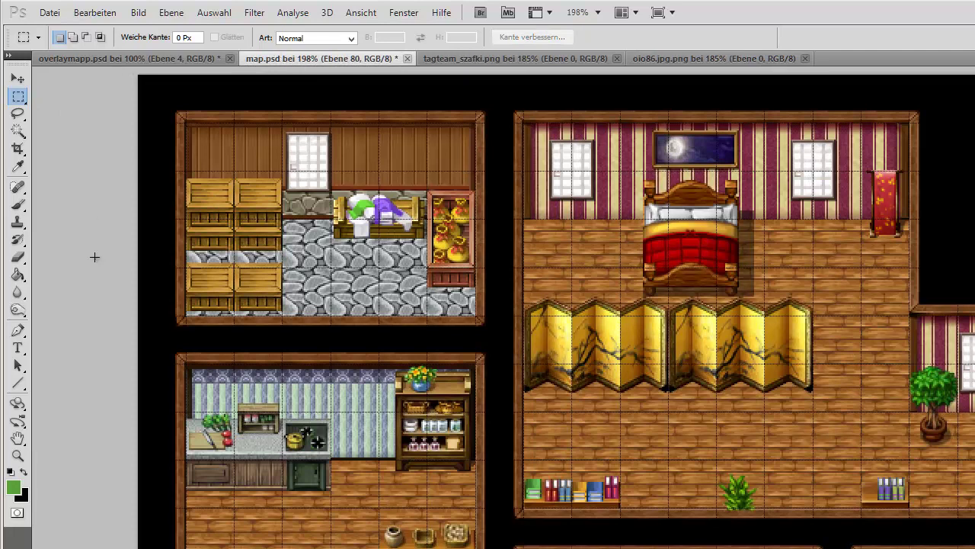
# Place the bottle shelf in the kitchen's upper-left corner, nudging it slightly left.
pyautogui.click(17, 78)
pyautogui.moveTo(614, 445)
pyautogui.mouseDown()
pyautogui.moveTo(212, 402)
pyautogui.moveTo(213, 393)
pyautogui.mouseUp()
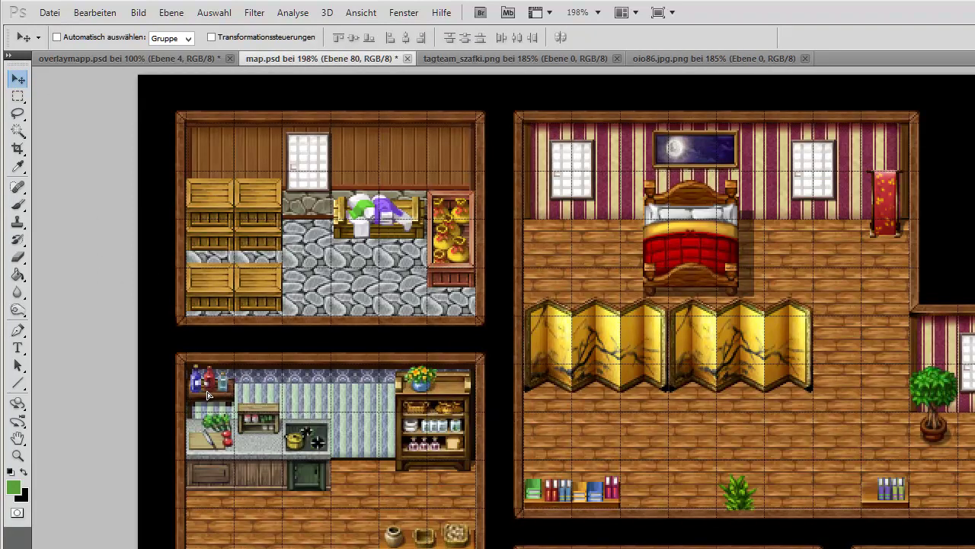
pyautogui.press('Left')
pyautogui.press('Left')
pyautogui.press('Left')
pyautogui.press('Left')
pyautogui.press('Left')
pyautogui.press('Left')
# Start a tile selection in the cabinet tileset, then move layer Ebene 80 into GroundLayer.
pyautogui.click(710, 58)
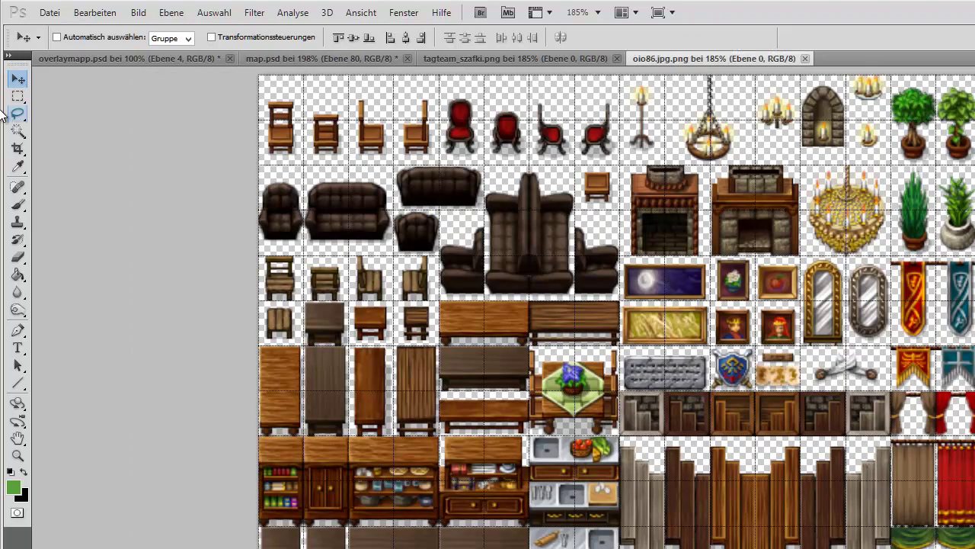
pyautogui.click(18, 96)
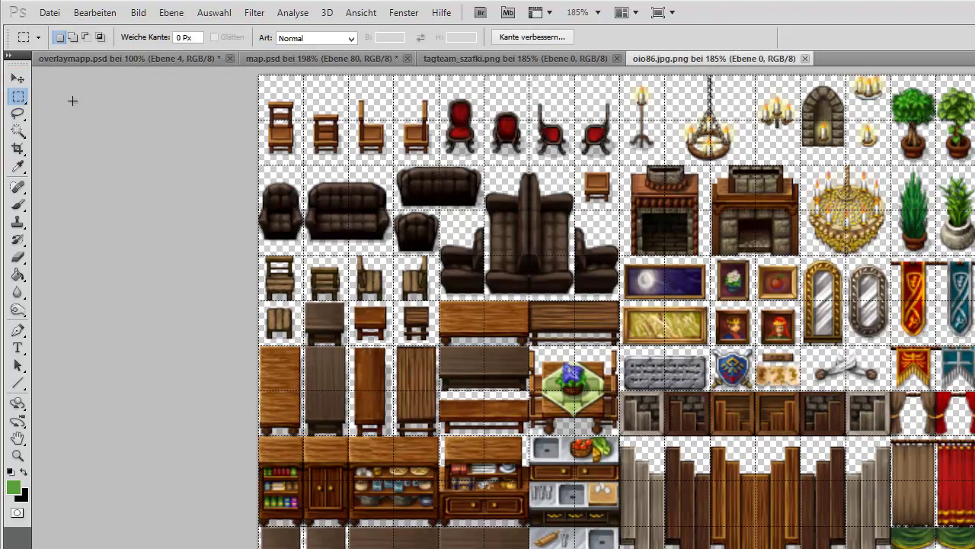
pyautogui.click(470, 57)
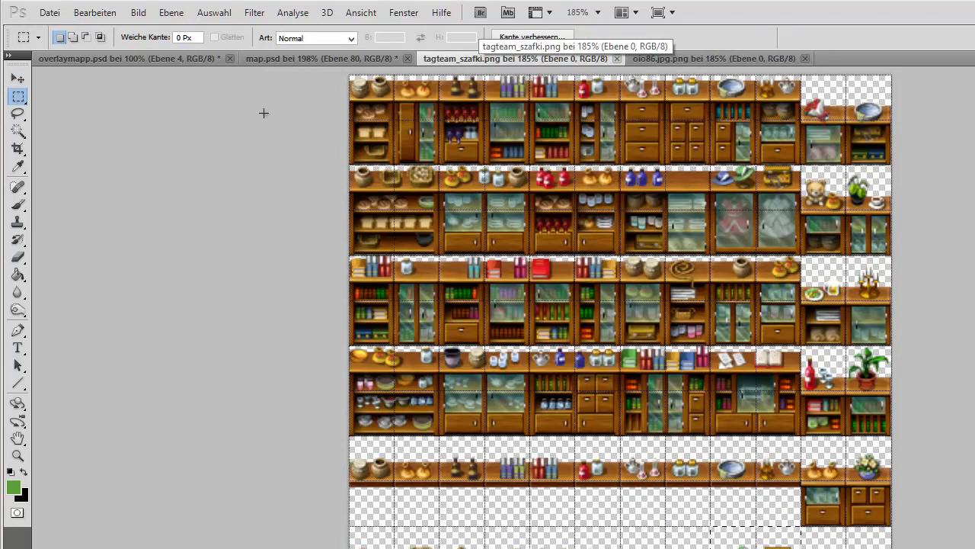
pyautogui.moveTo(350, 75); pyautogui.dragTo(389, 157)
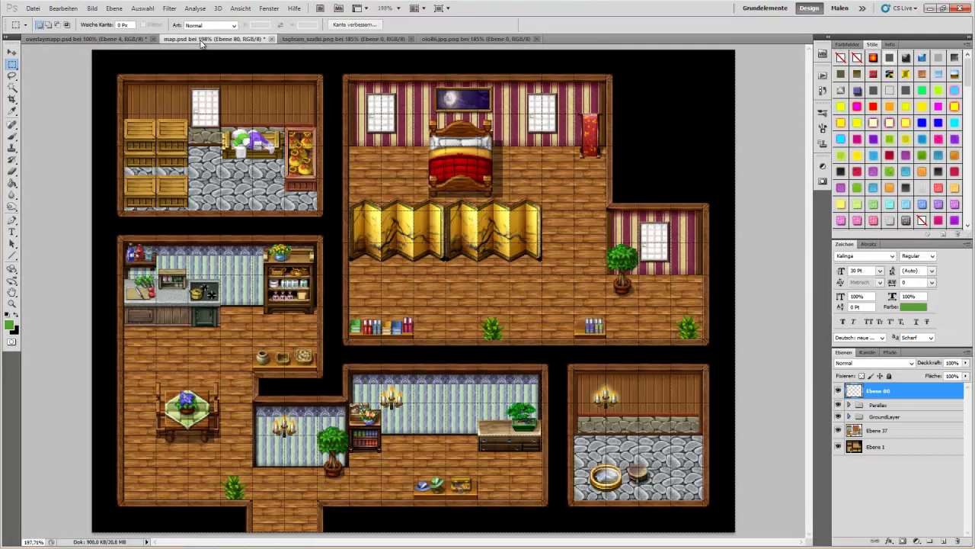
pyautogui.click(196, 38)
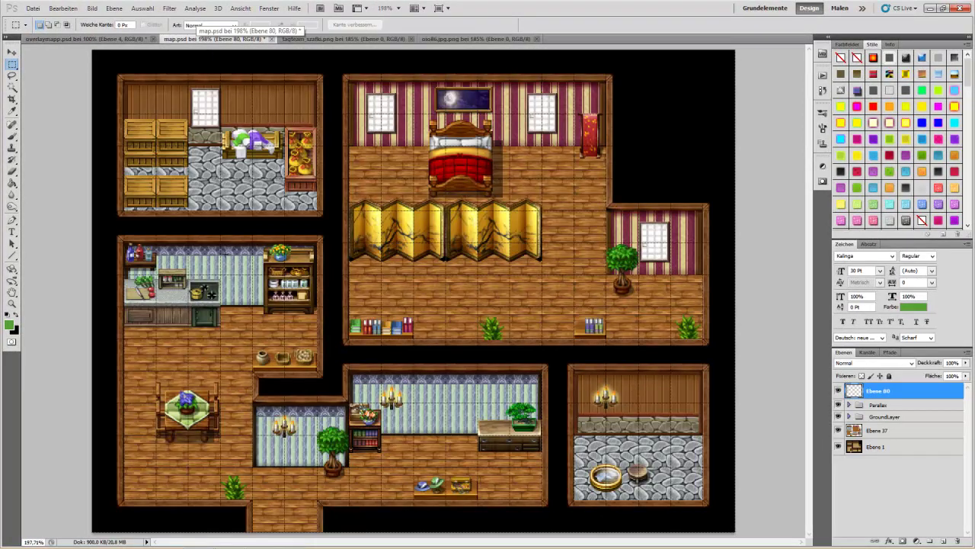
pyautogui.moveTo(899, 395); pyautogui.dragTo(908, 416)
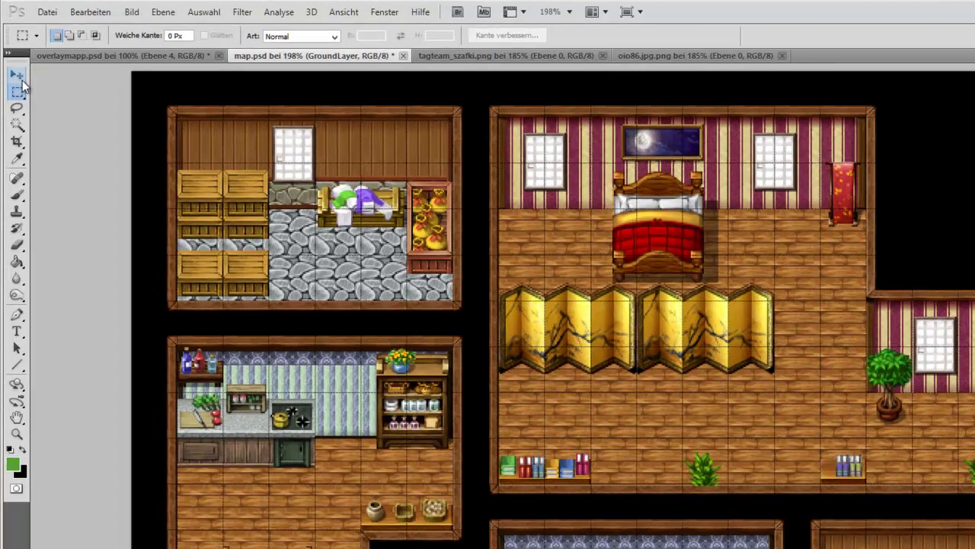
pyautogui.click(15, 57)
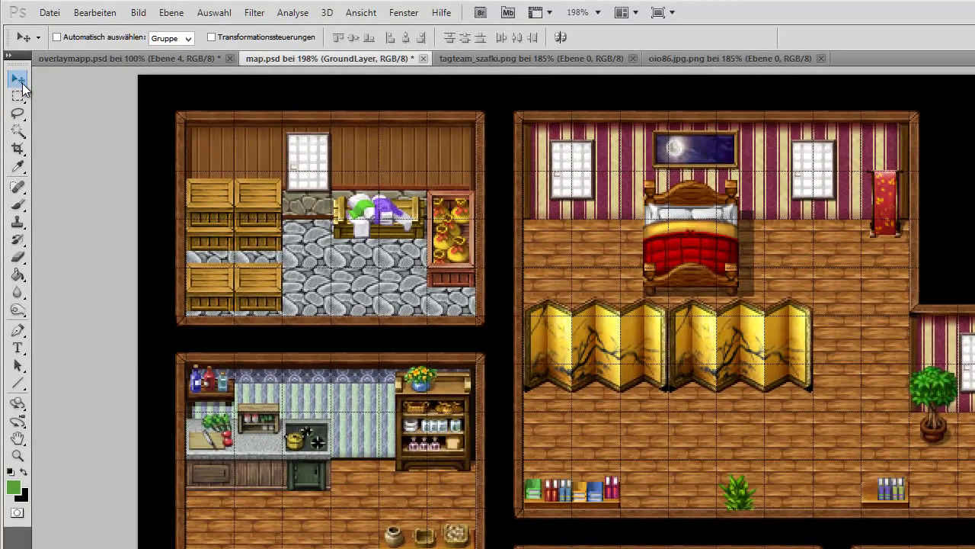